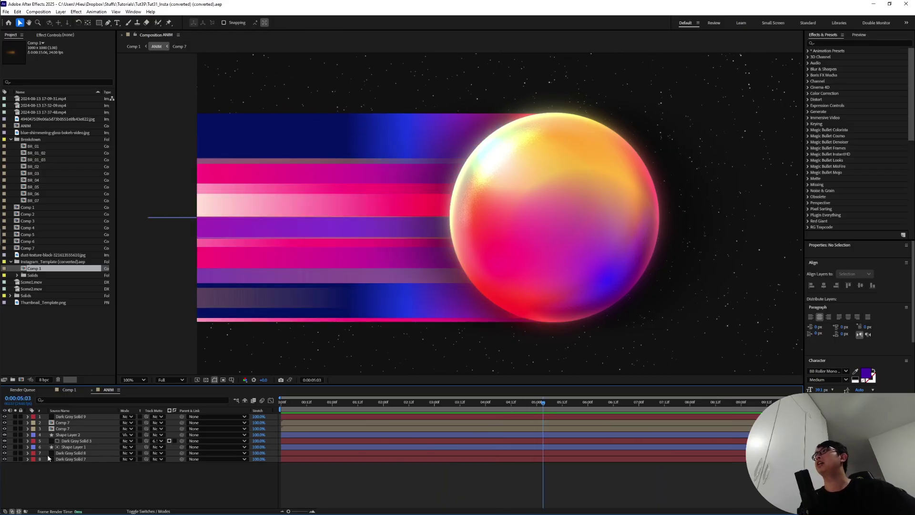
Examine the finished ANIM composition by selecting Shape Layer 1, scrubbing the timeline and playing the streak animation
click(74, 447)
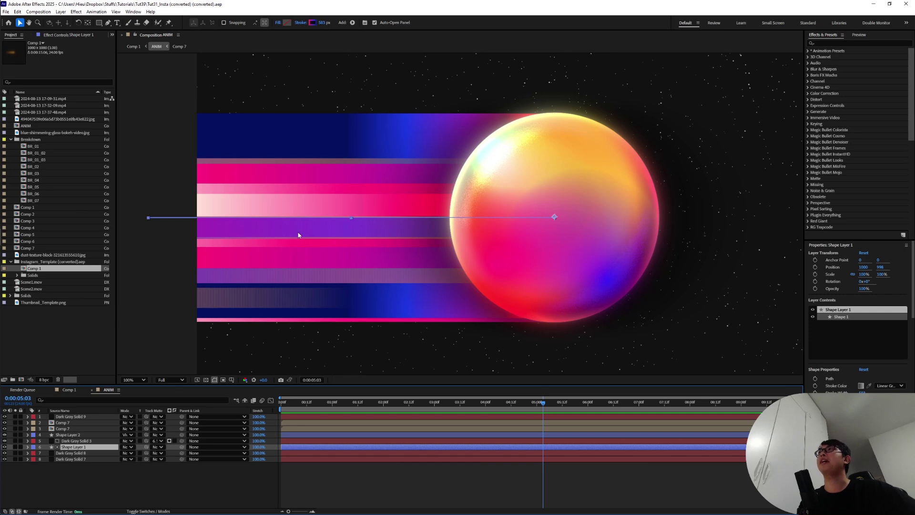
click(525, 474)
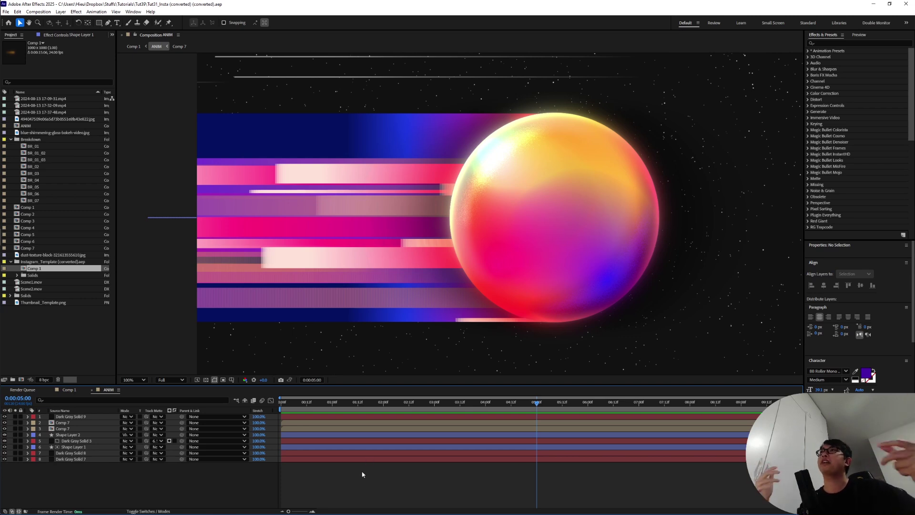
click(433, 402)
drag(410, 401, 352, 452)
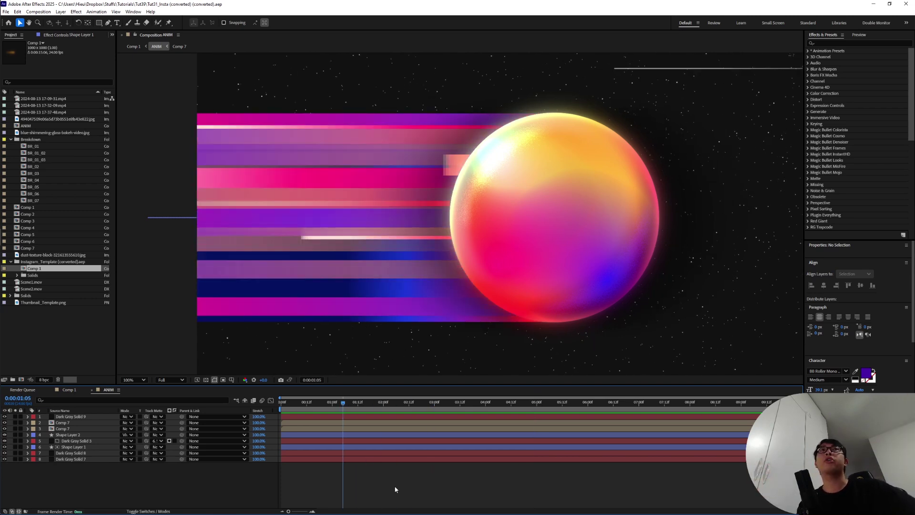
key(space)
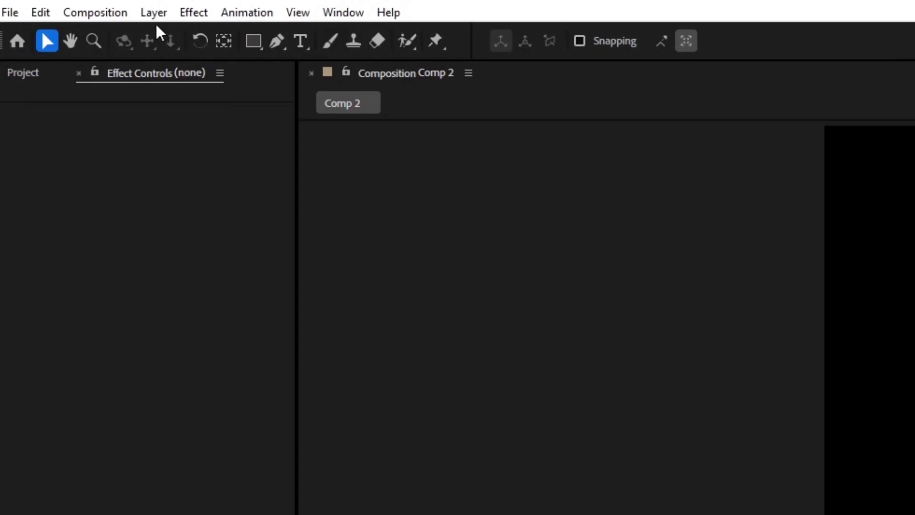
Create a new comp-sized solid layer named Particle
click(61, 12)
mouse_move(70, 20)
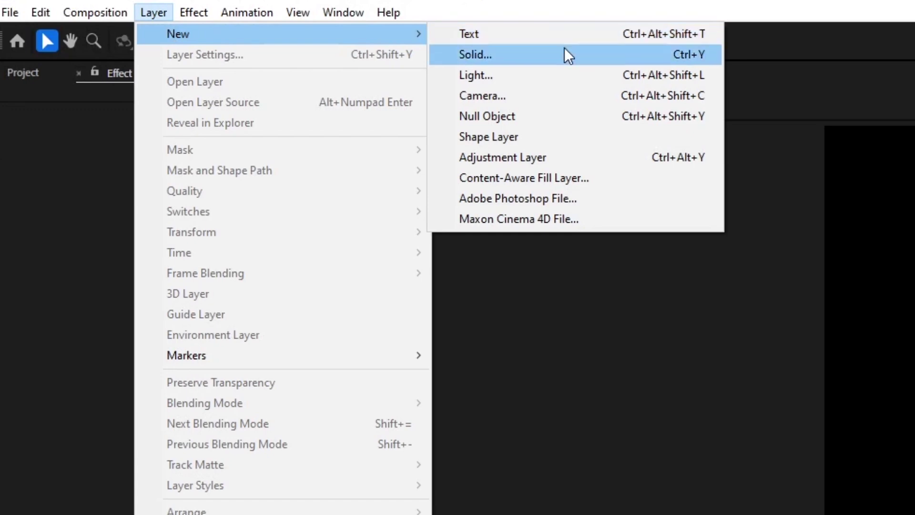
click(566, 53)
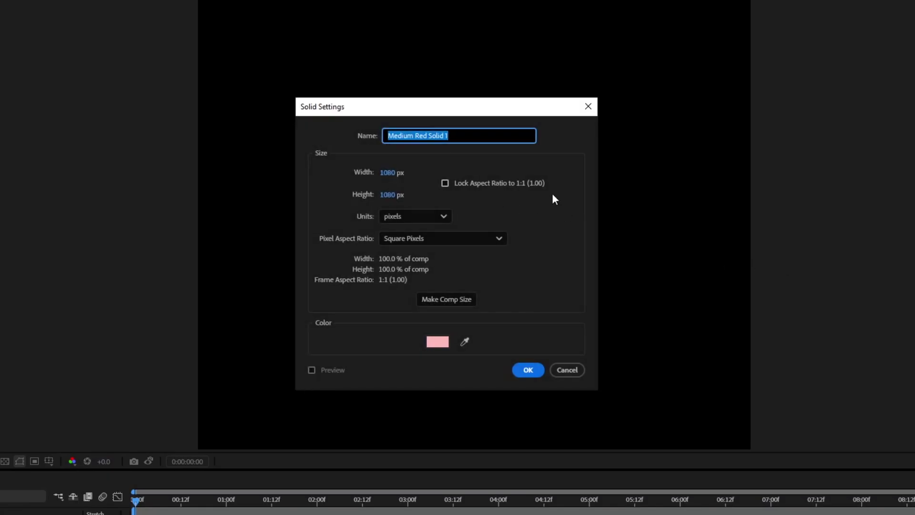
text(Particle)
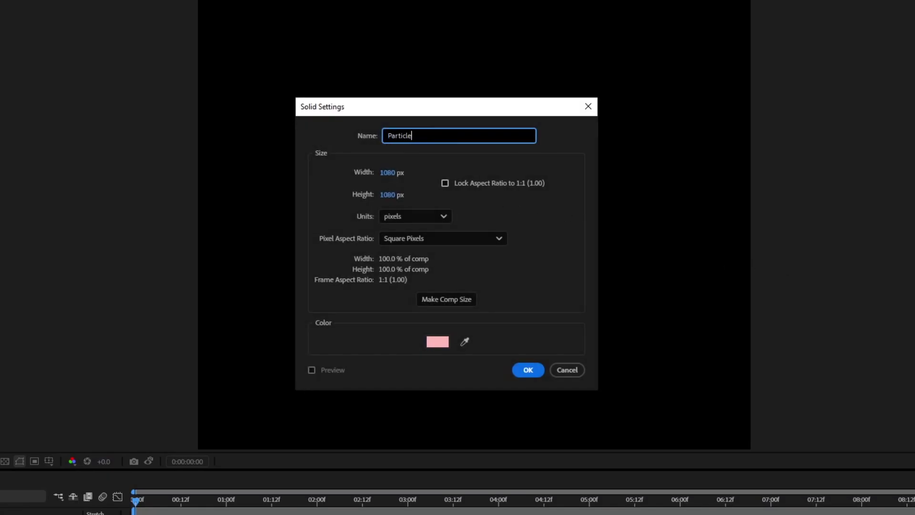
key(Return)
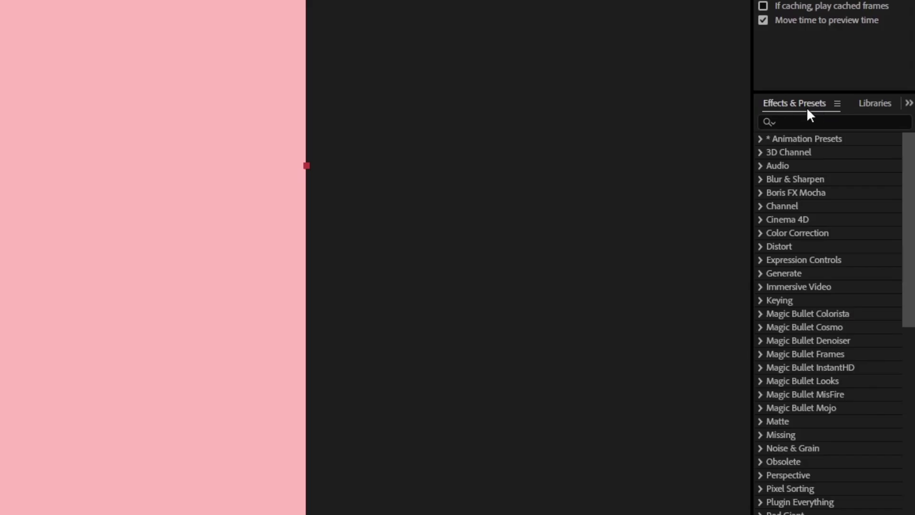
Apply the CC Particle World effect to the Particle solid and play back its emission
click(865, 195)
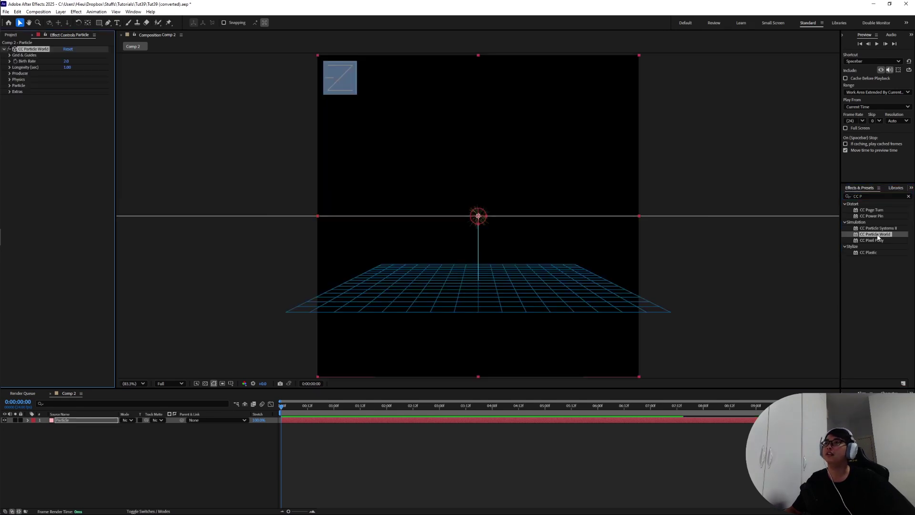
key(space)
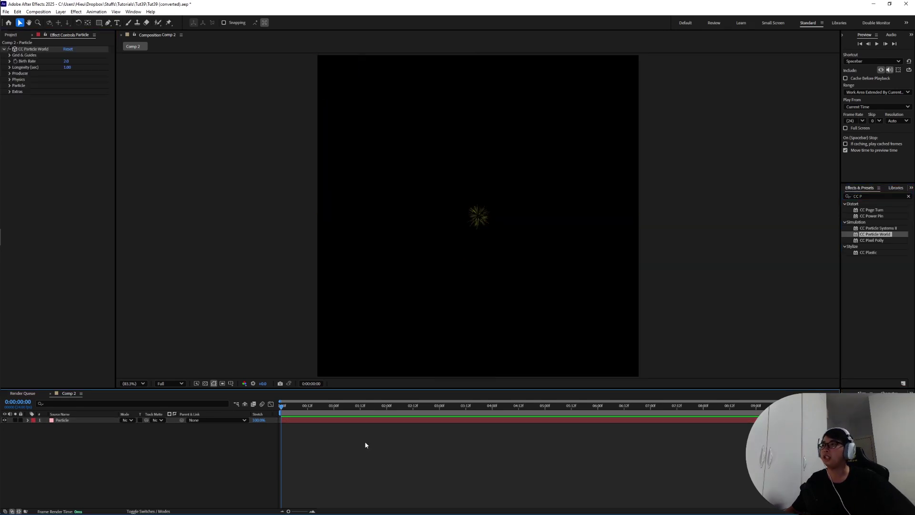
key(space)
scroll(482, 230, up, 2)
scroll(244, 356, down, 1)
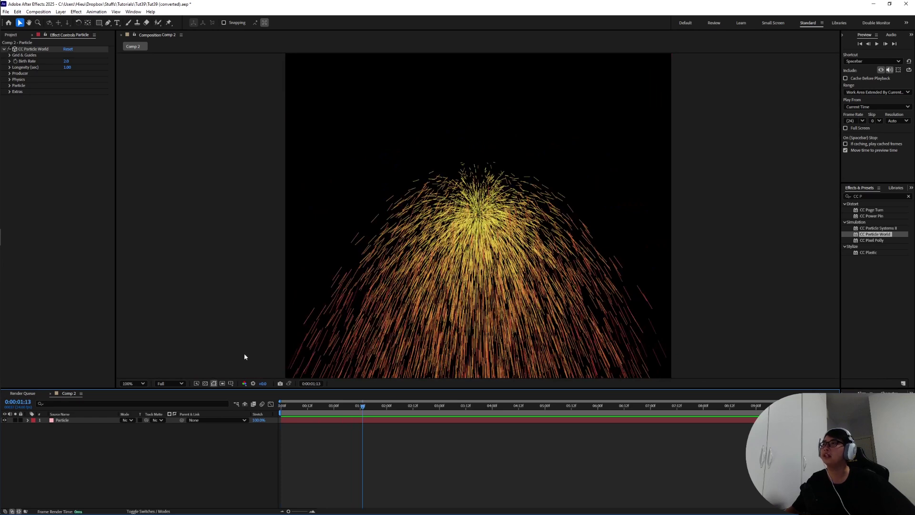
click(132, 384)
click(137, 249)
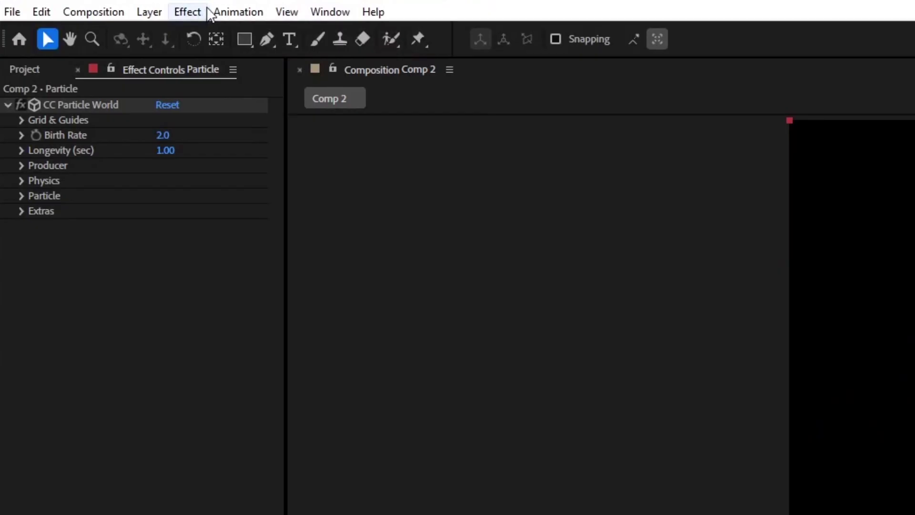
Add a new shape layer containing a red rectangle that fills the whole composition
click(149, 11)
mouse_move(172, 33)
click(474, 130)
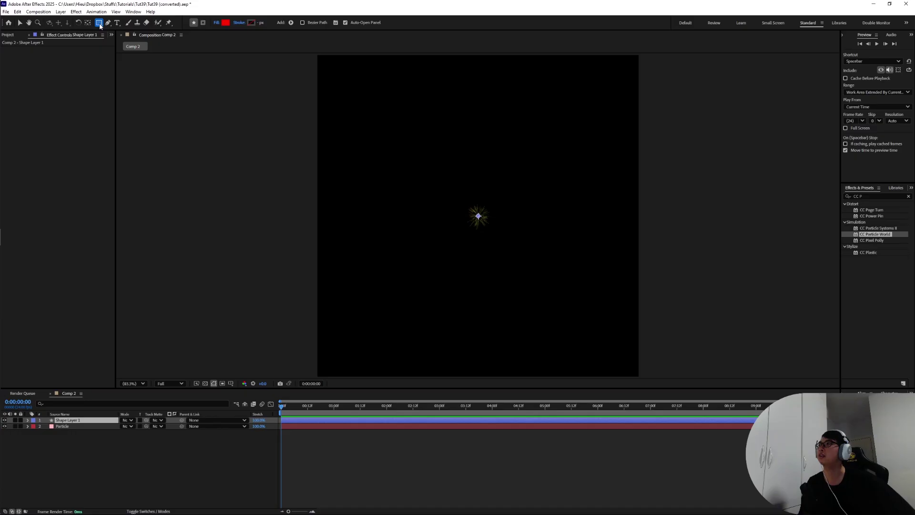
double_click(345, 54)
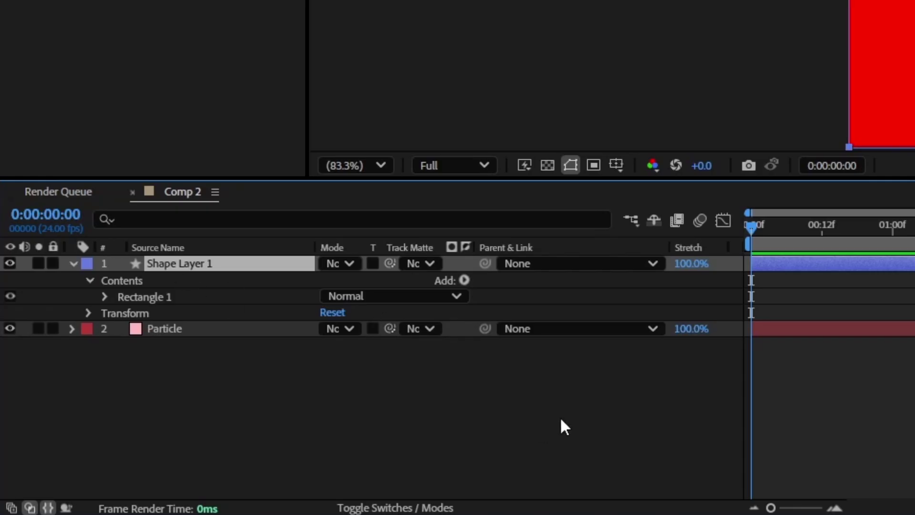
Rename the new shape layer as Square
key(Return)
text(Square)
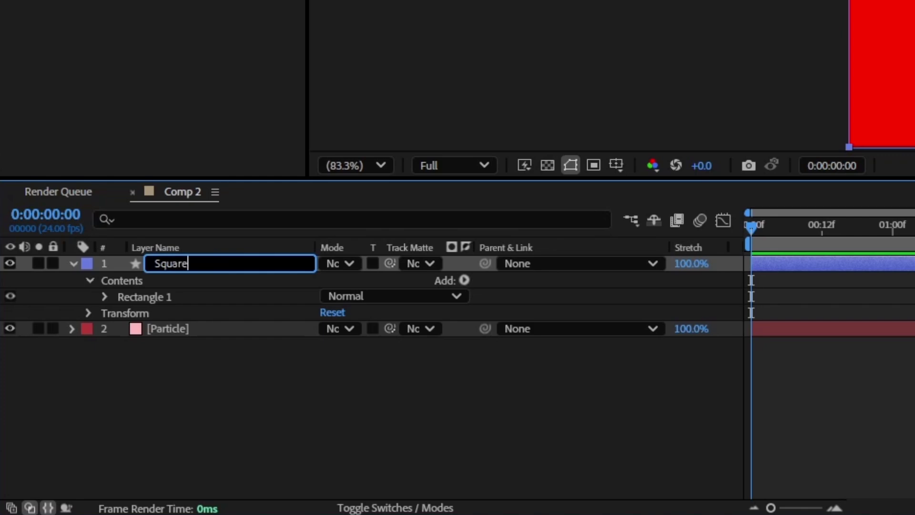
key(Return)
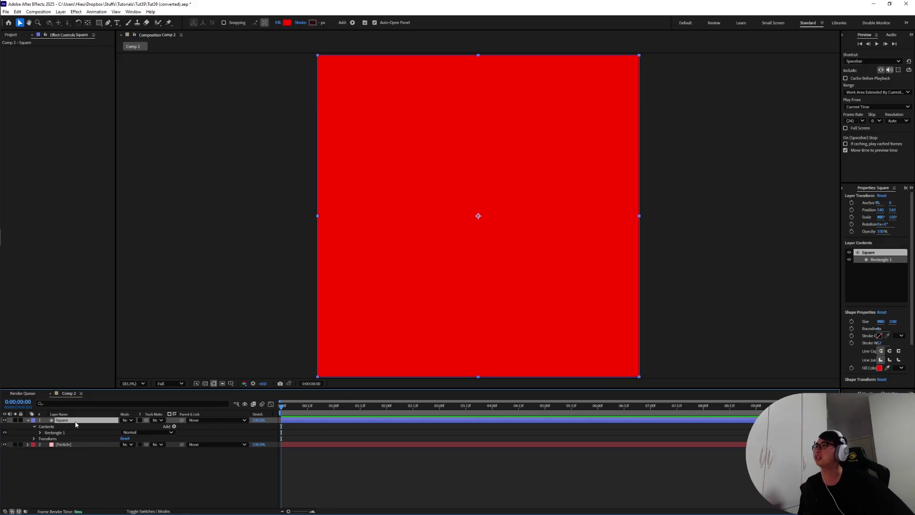
Pre-compose the Square layer into a new composition named Particle, moving all attributes into it
click(61, 12)
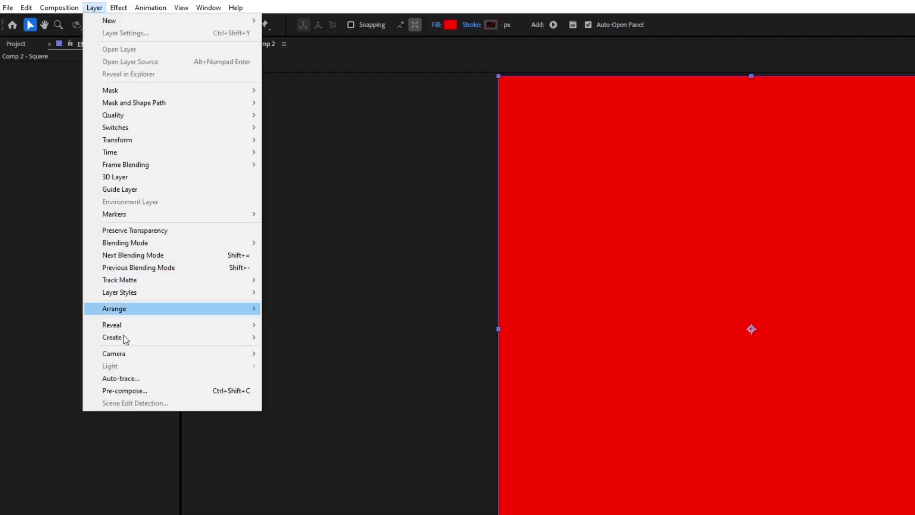
click(117, 393)
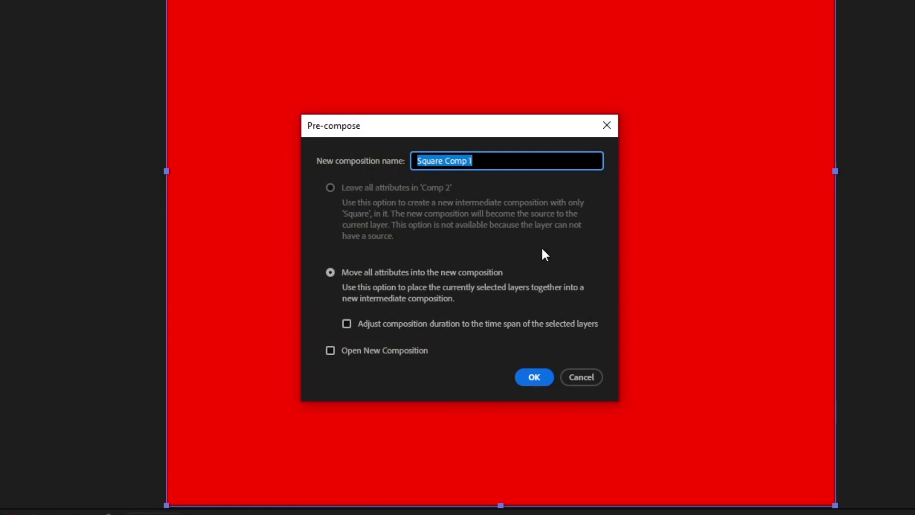
text(Particle)
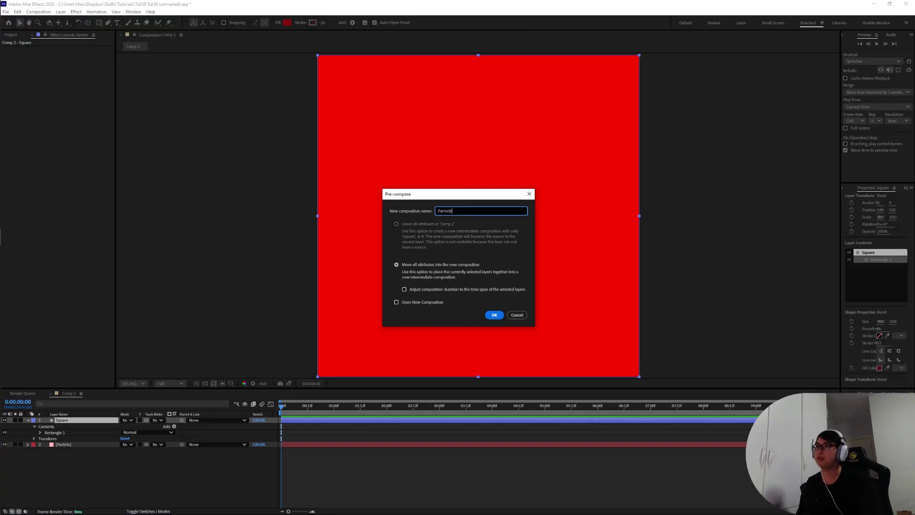
key(Return)
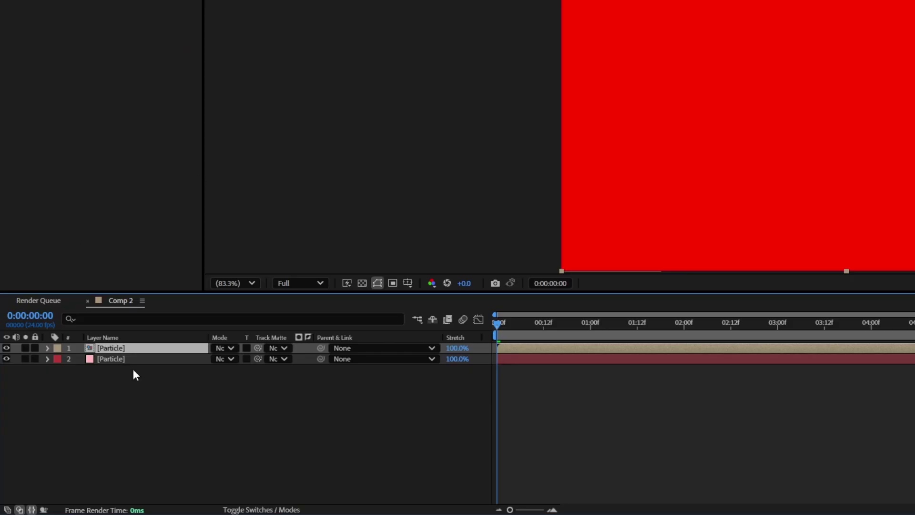
Rename the solid layer carrying CC Particle World as TRAIL
key(ctrl+Down)
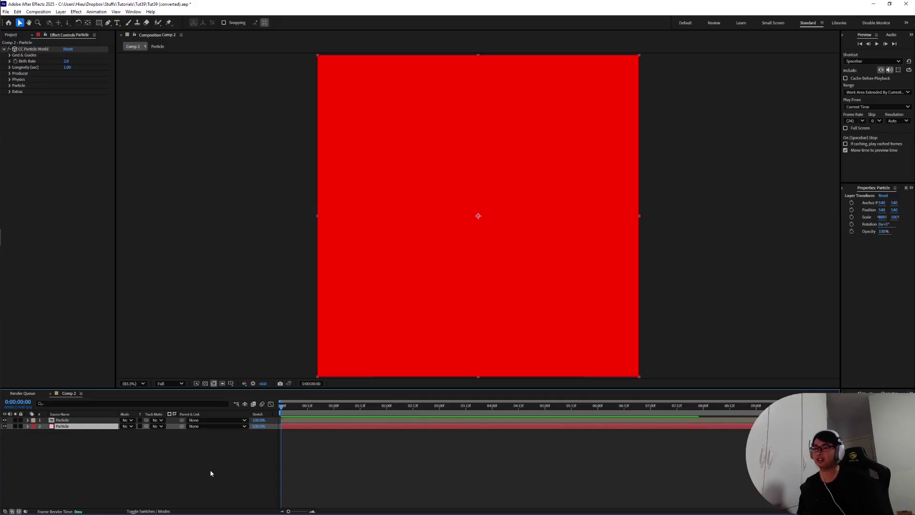
key(Return)
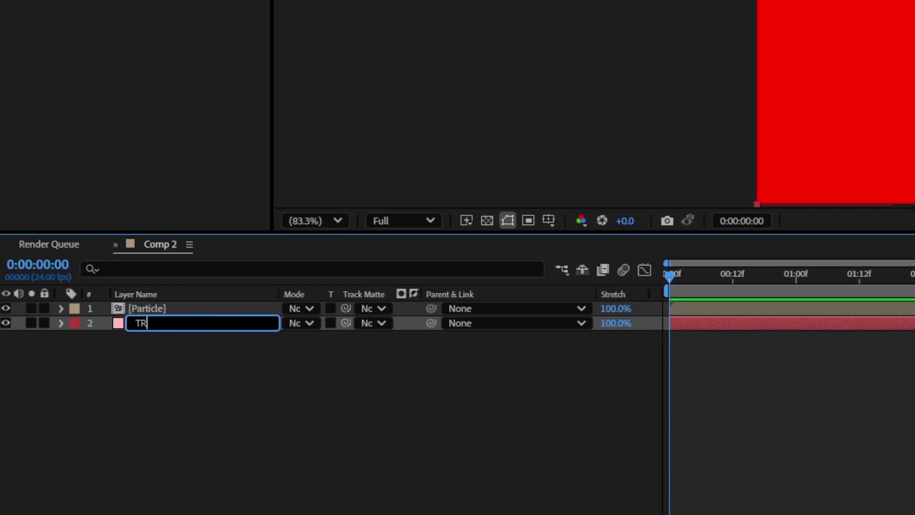
text(TRAIL)
key(Return)
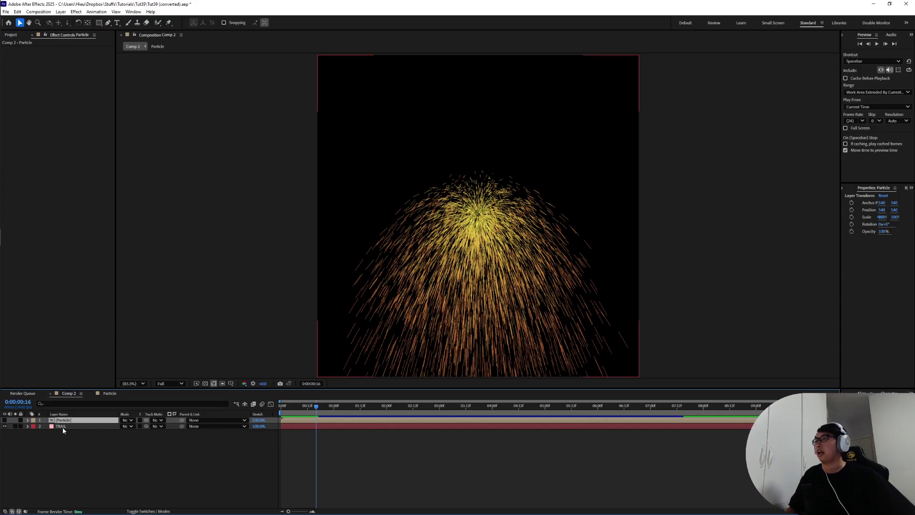
Set the TRAIL layer's particle type to Textured QuadPolygon and use the Particle composition as its texture layer
click(63, 426)
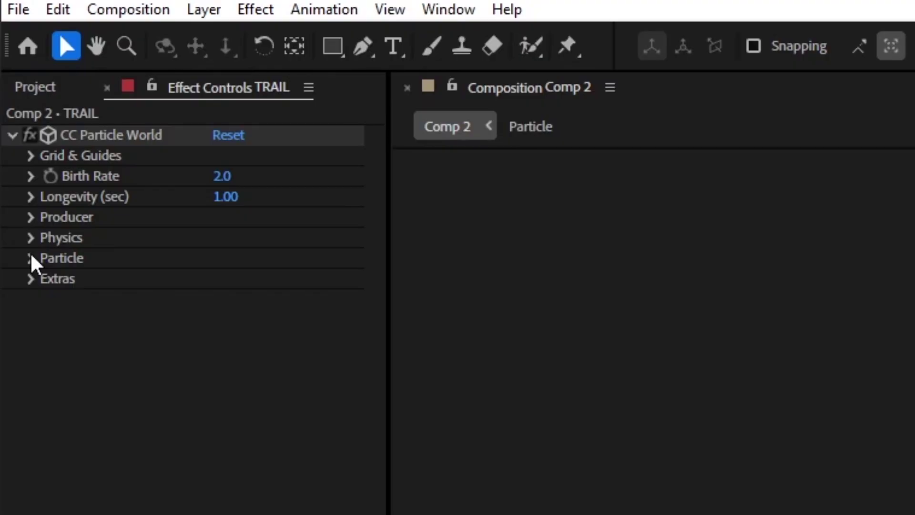
click(10, 84)
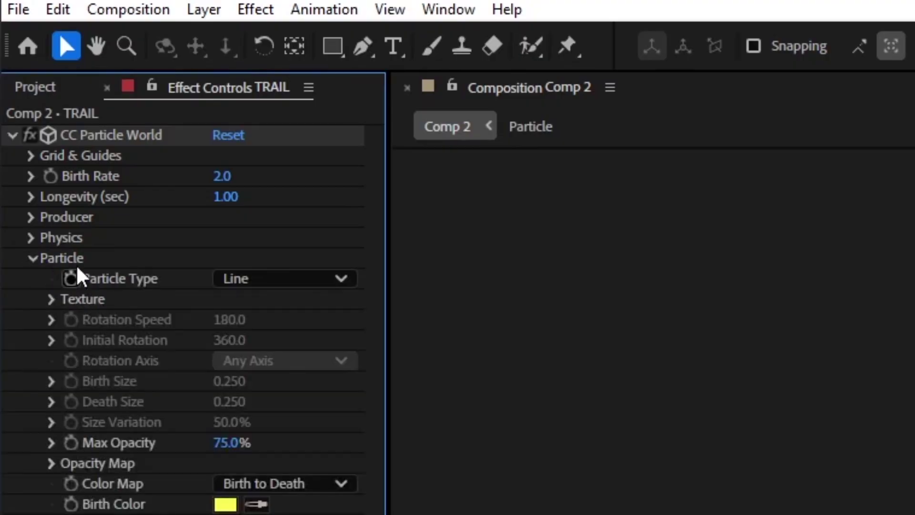
click(261, 282)
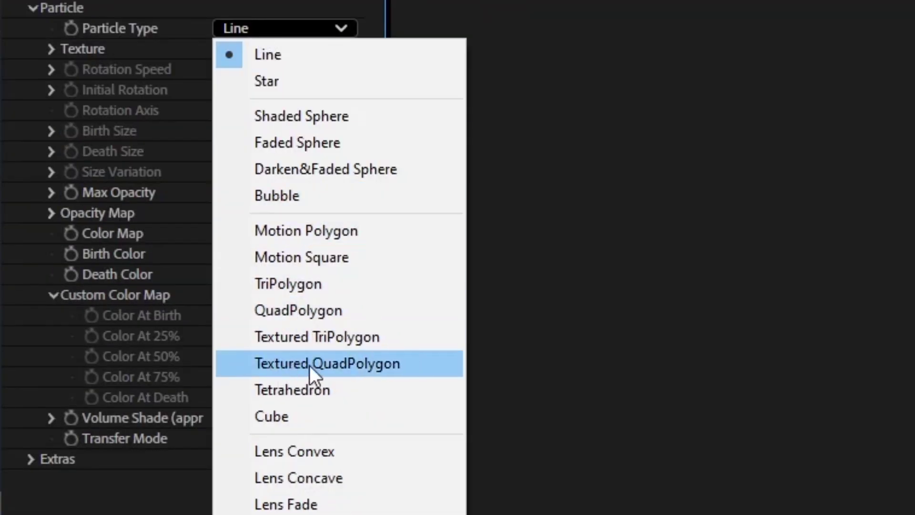
click(373, 362)
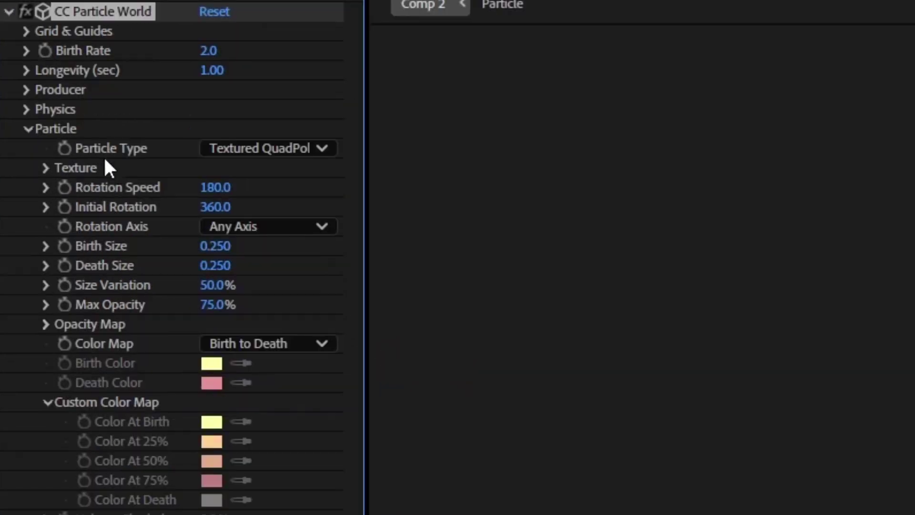
click(46, 168)
click(225, 190)
click(253, 250)
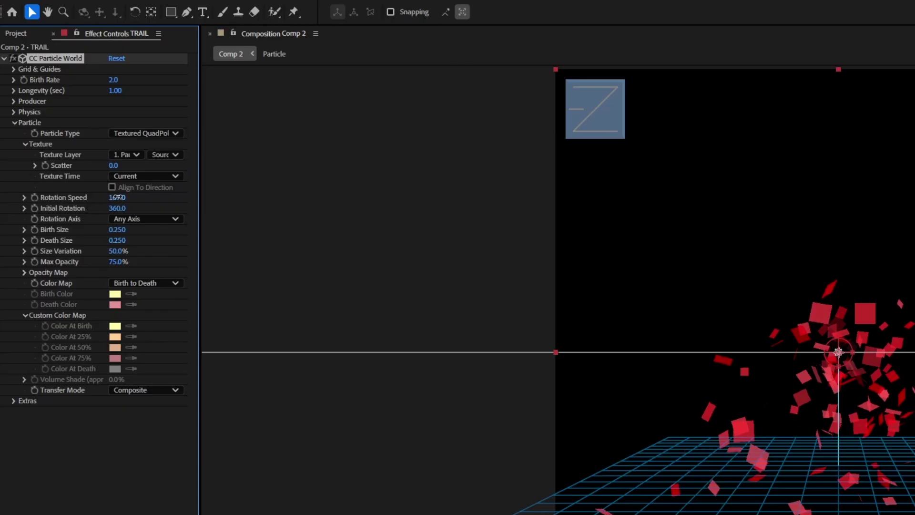
Set the particles' Rotation Speed and Initial Rotation to 0 in CC Particle World
text(0)
key(Return)
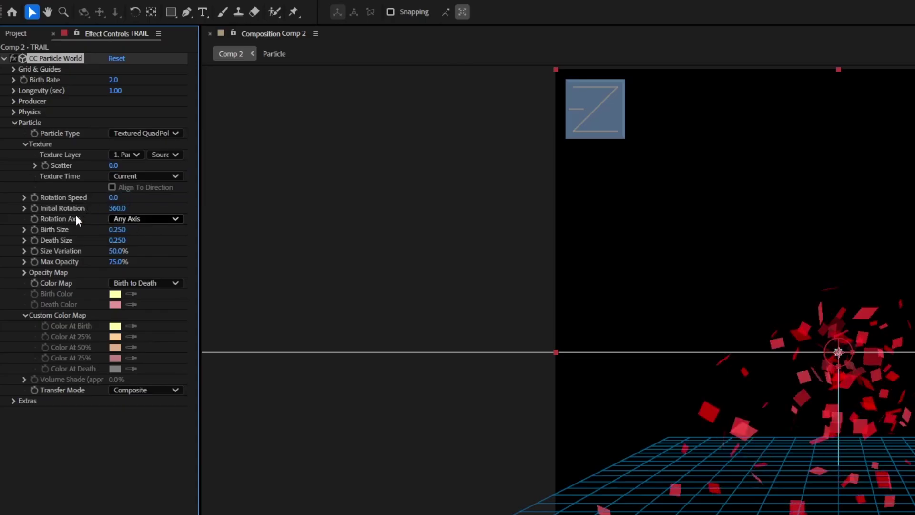
click(118, 208)
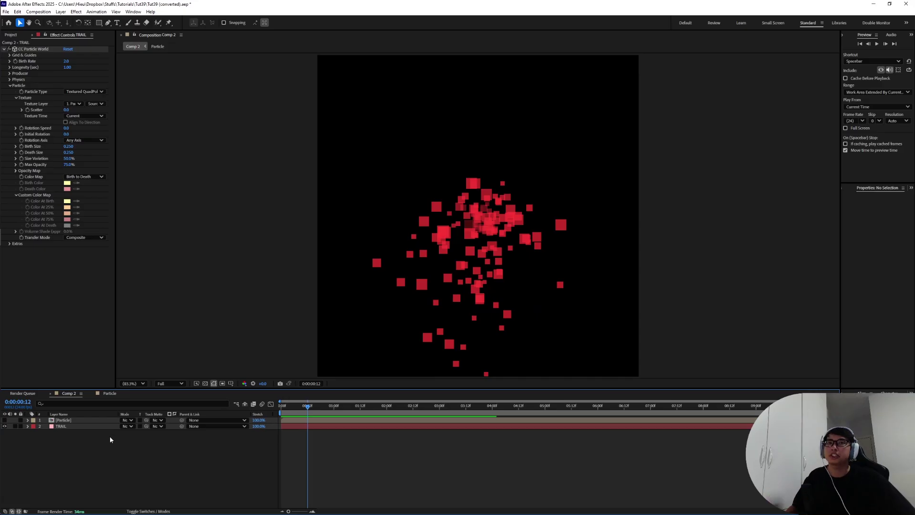
Scrub through the square particles and examine the Aux System (Master) settings in the ANIM composition, including Opacity over Life
click(75, 421)
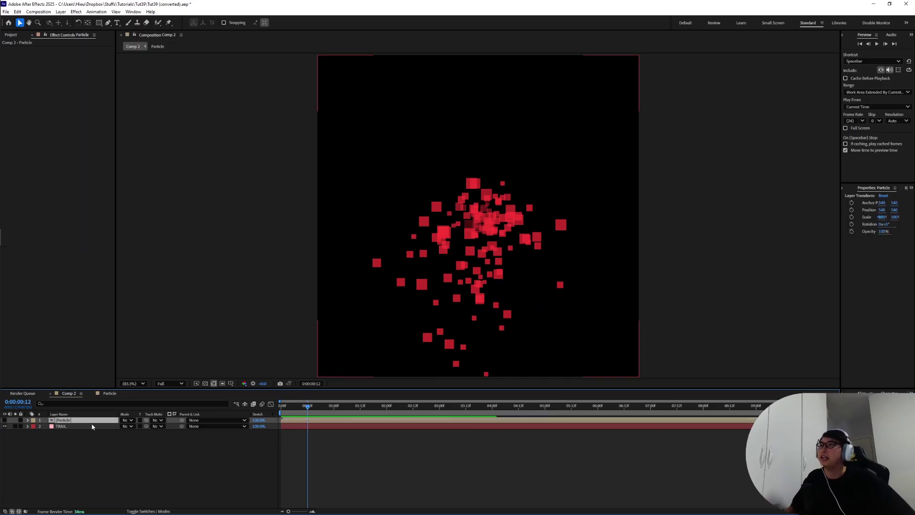
drag(306, 407, 325, 407)
click(76, 428)
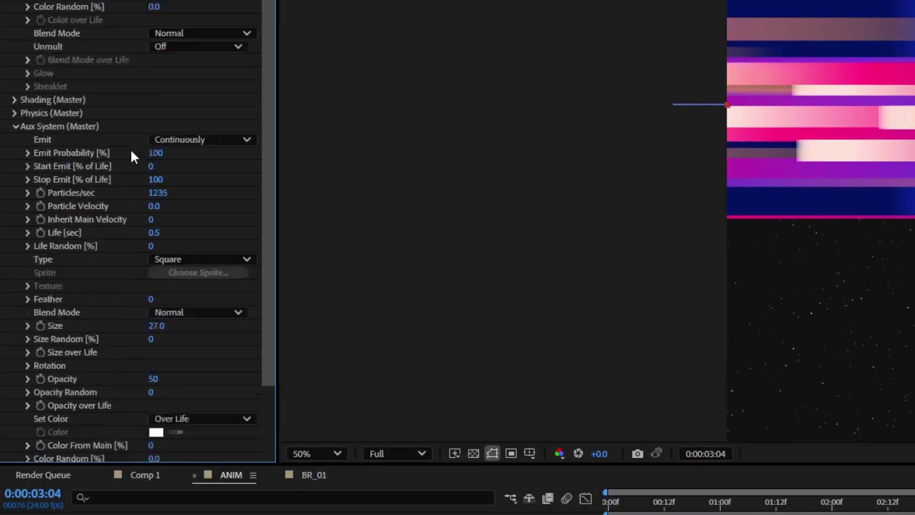
click(27, 401)
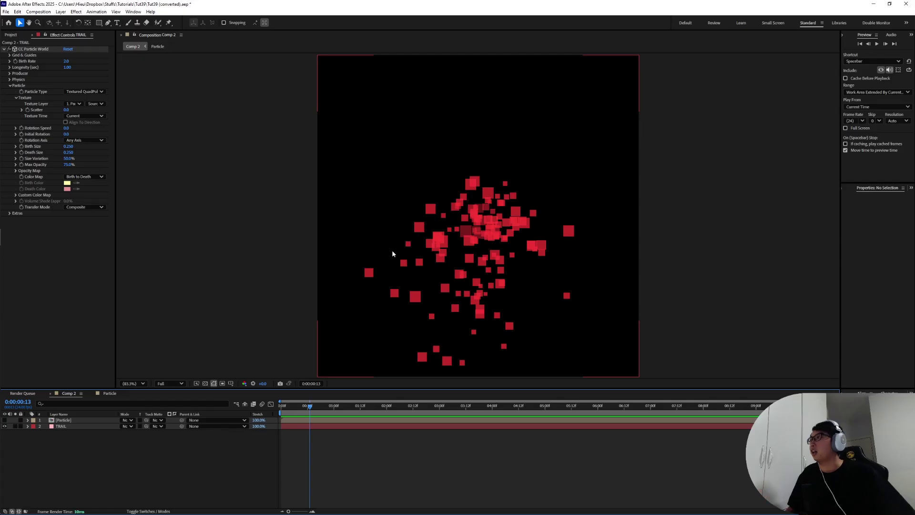
Enable colour keyframing for Fill 1 of the Square layer's Rectangle 1 in the Particle composition
click(86, 426)
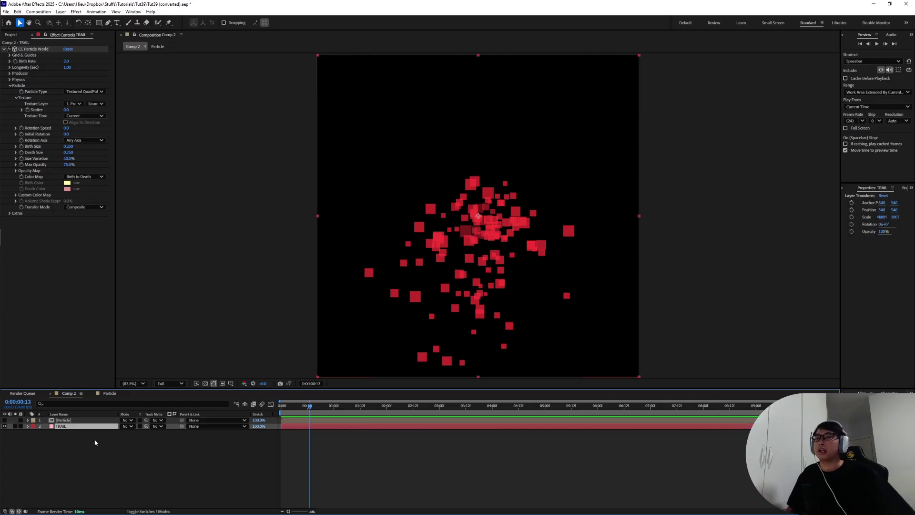
click(109, 393)
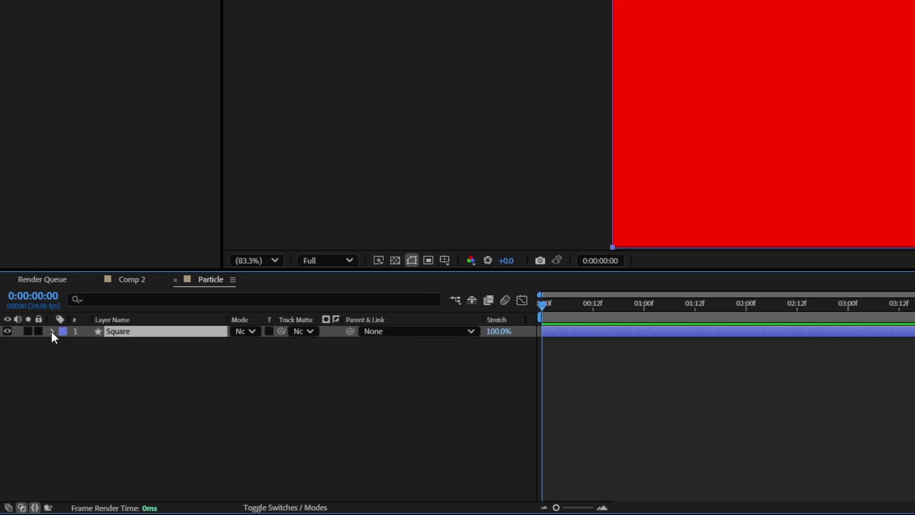
click(52, 331)
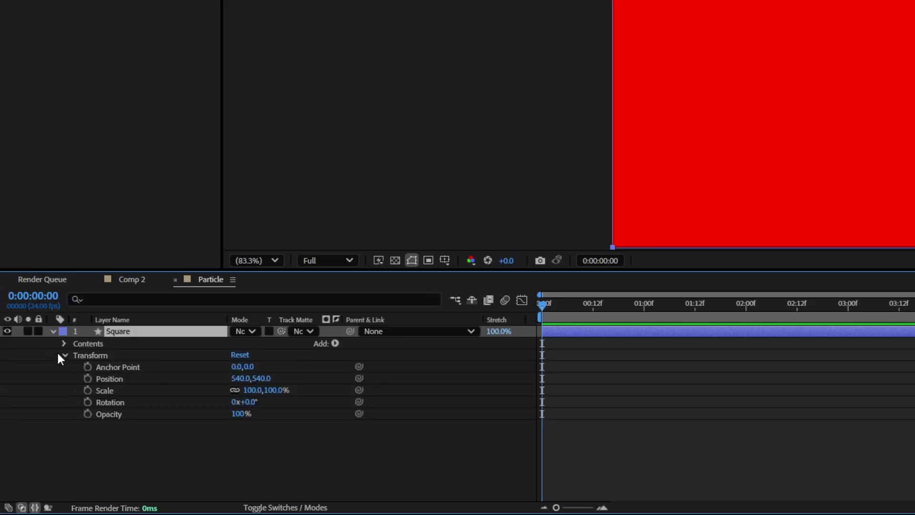
click(64, 343)
click(116, 357)
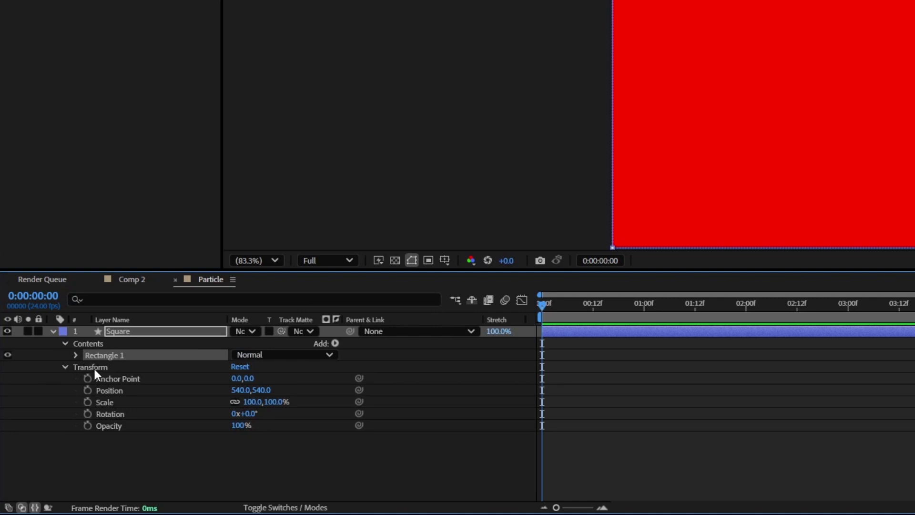
click(76, 355)
click(87, 391)
click(87, 390)
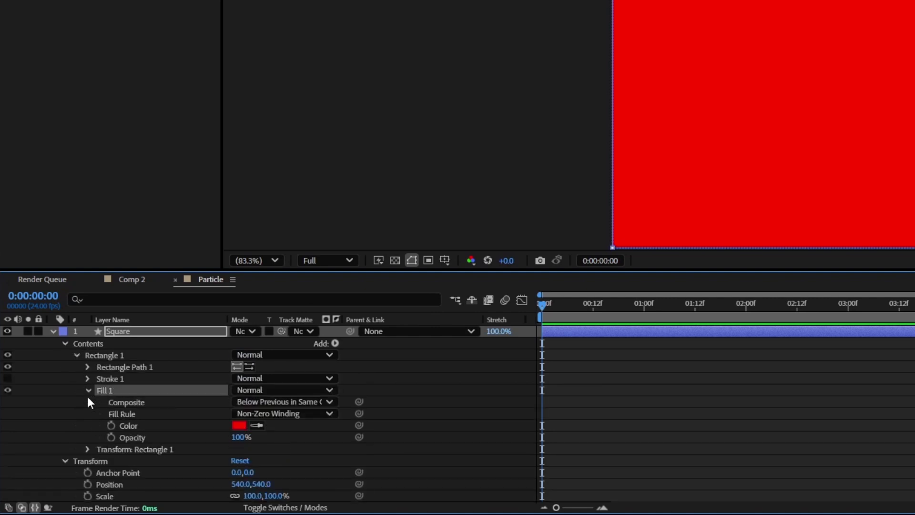
click(111, 425)
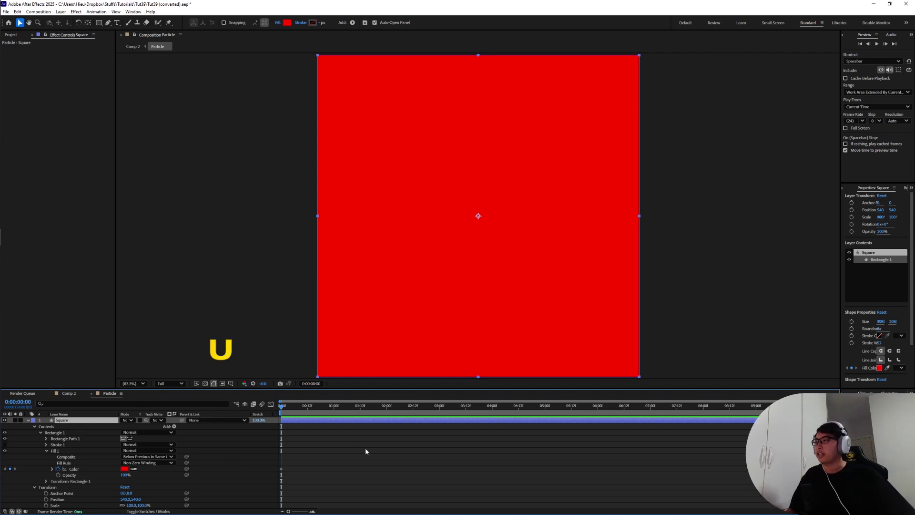
Set the square's first fill colour keyframe at frame 0 to pale orange with hue 37° and saturation 34%
key(u)
click(309, 407)
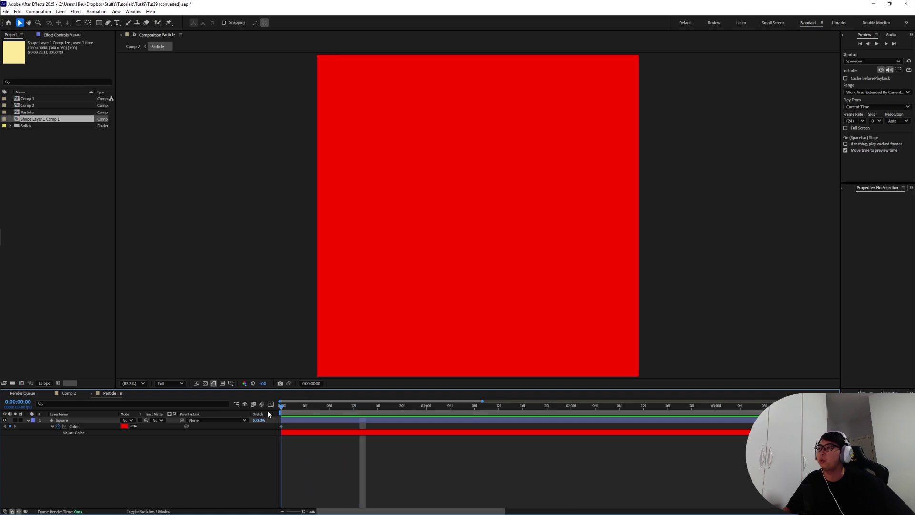
key(Home)
click(124, 426)
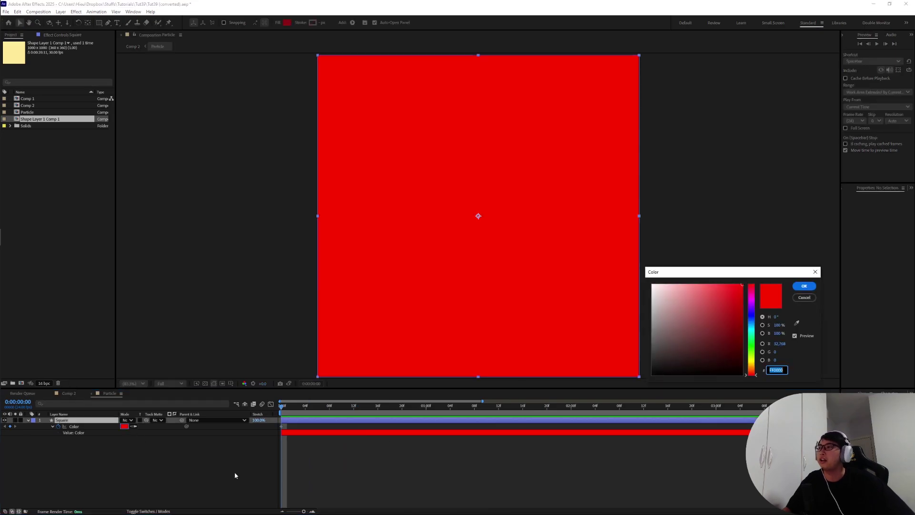
click(751, 365)
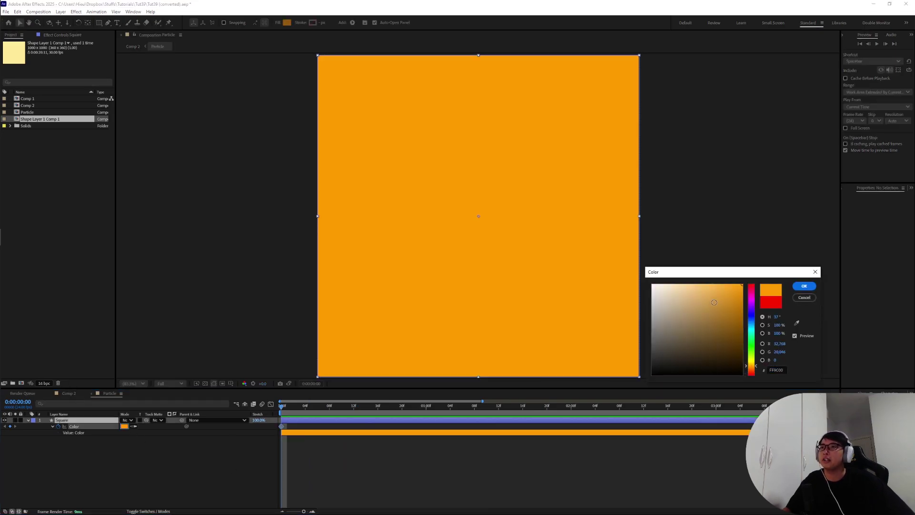
drag(713, 301, 689, 271)
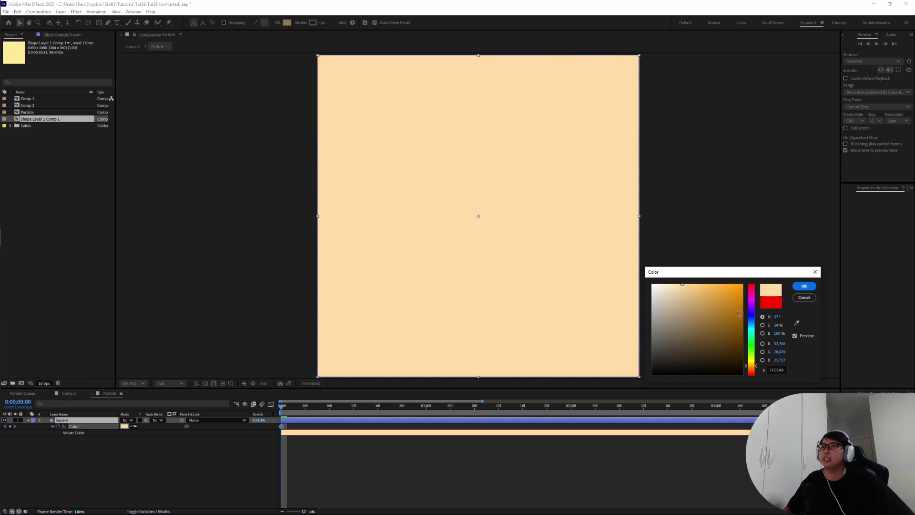
click(804, 287)
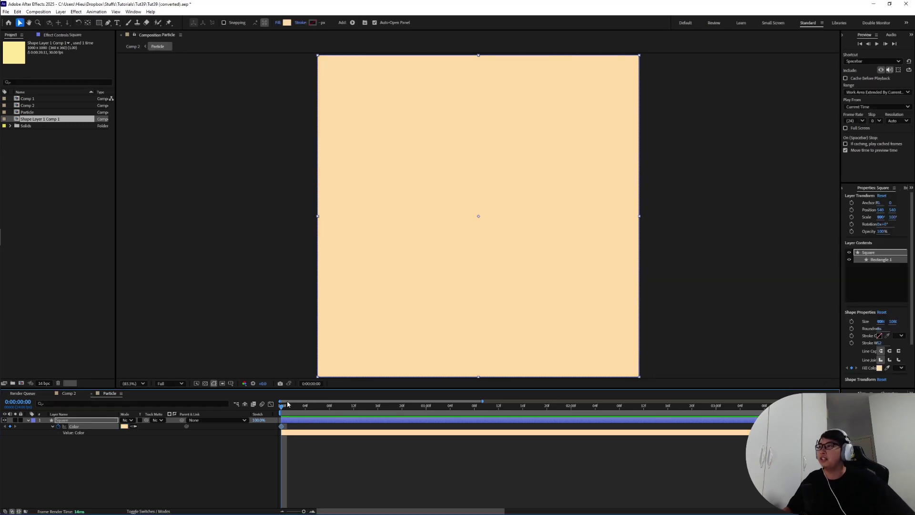
Add a violet fill colour keyframe (#6600F2) at frame 4 on the Square layer
drag(287, 404, 305, 405)
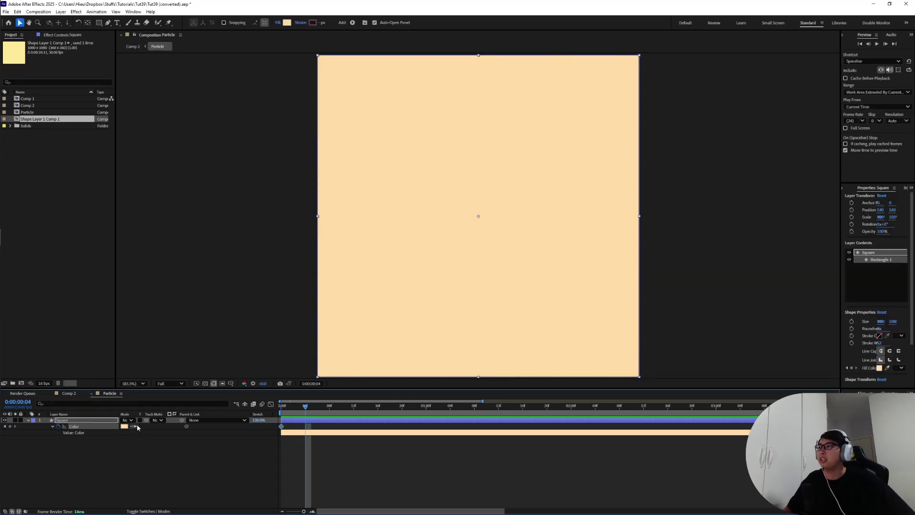
click(124, 426)
click(752, 305)
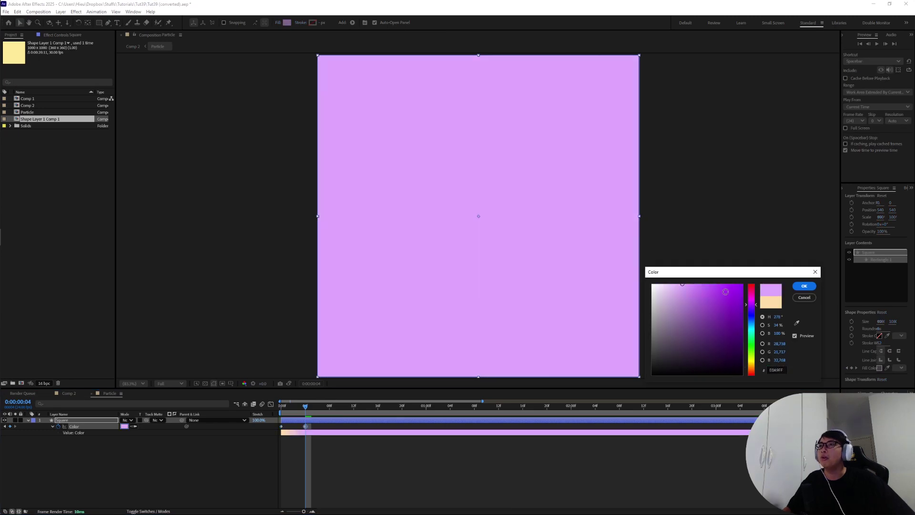
click(738, 287)
drag(738, 287, 742, 289)
click(753, 308)
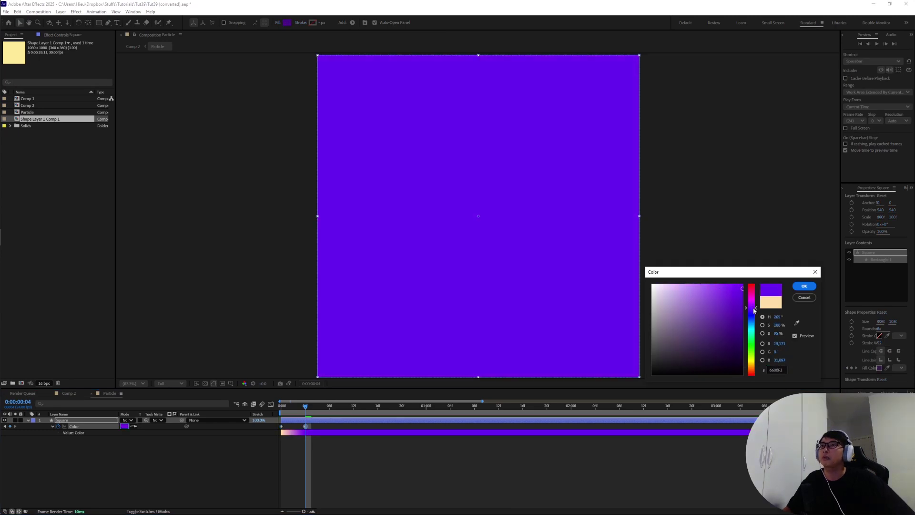
click(806, 287)
Add a magenta fill colour keyframe with hue 302° on the Square layer and place it at frame 10
drag(315, 408, 336, 407)
click(177, 465)
click(124, 427)
drag(753, 308, 755, 299)
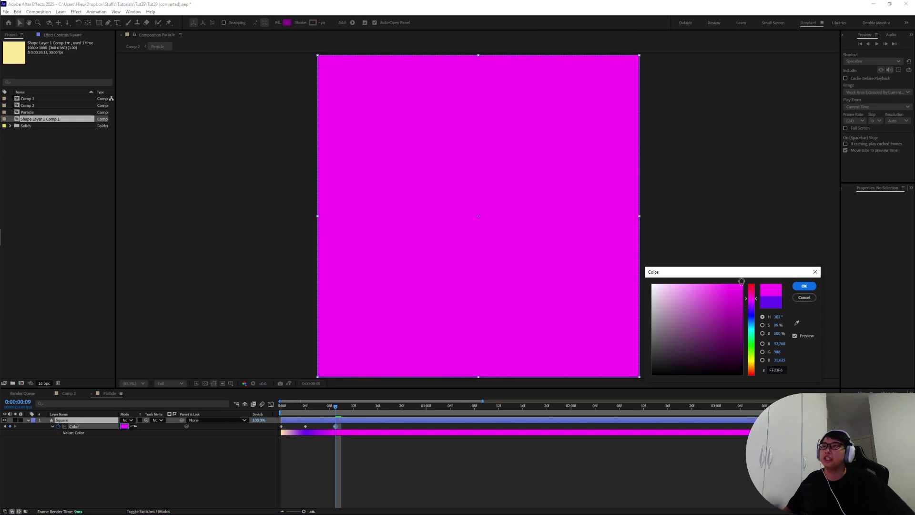
click(804, 286)
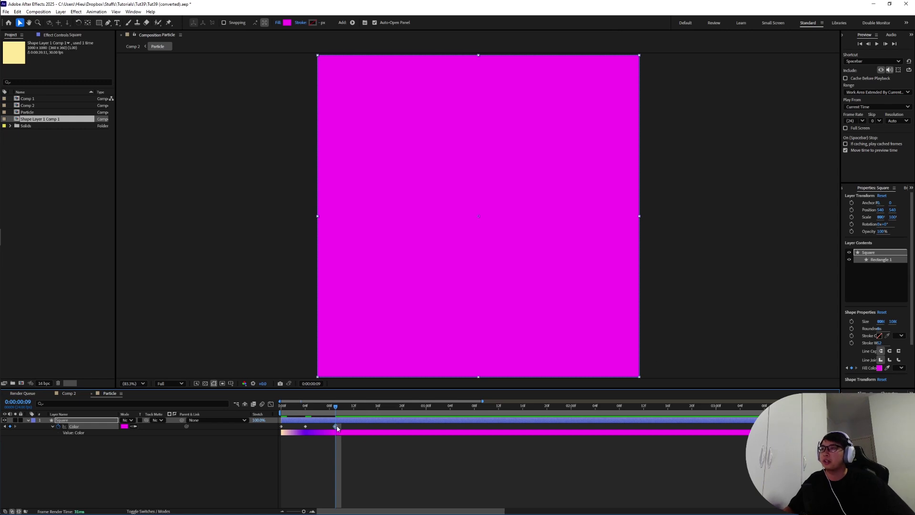
drag(336, 426, 372, 408)
Add a dark blue fill colour keyframe at frame 16 with hue 240° and about 50% brightness
key(Page_Down)
click(123, 426)
click(749, 314)
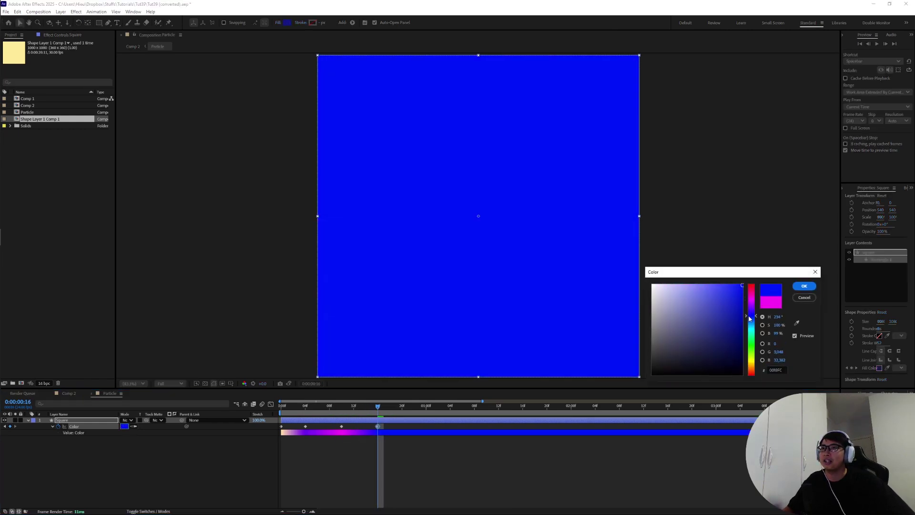
drag(733, 307, 741, 330)
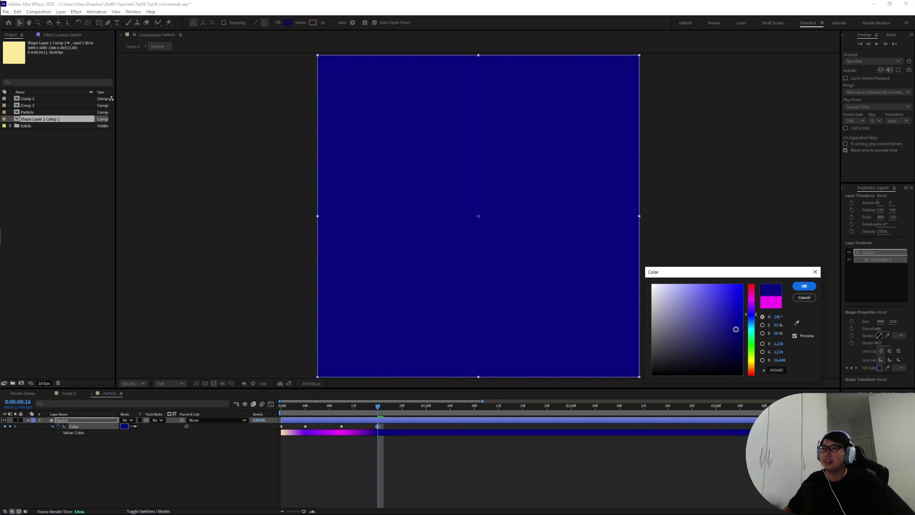
click(804, 286)
Add a pale yellow fill colour keyframe (#FFEC92) at frame 20 on the Square layer
drag(378, 406, 409, 409)
click(391, 454)
key(Page_Up)
click(124, 427)
click(752, 365)
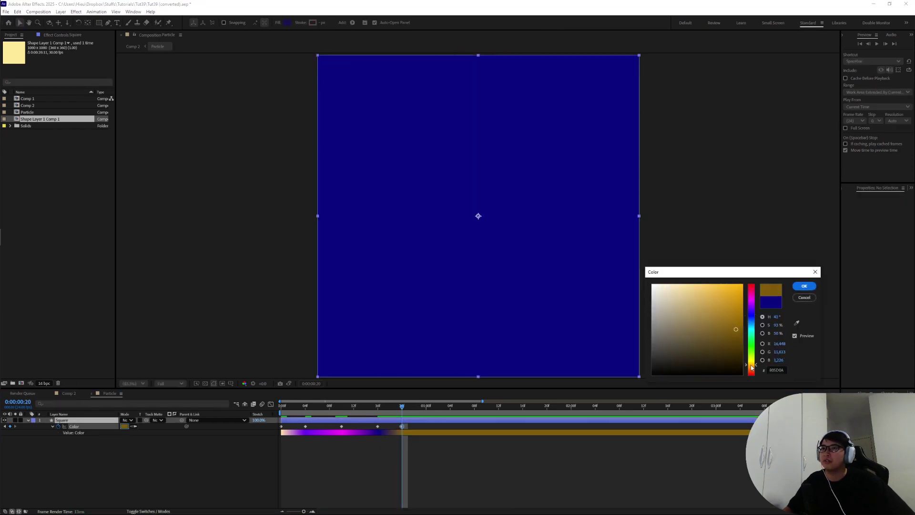
drag(751, 366, 751, 363)
drag(739, 329, 692, 267)
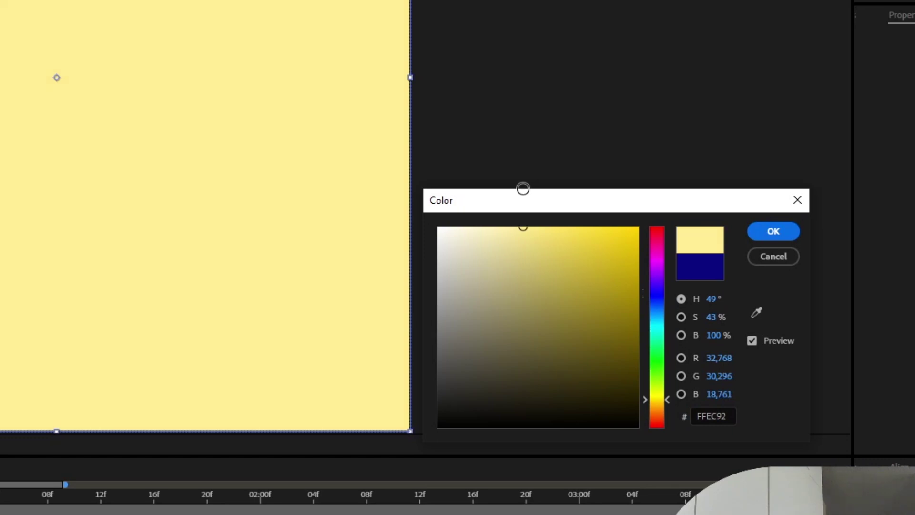
click(773, 231)
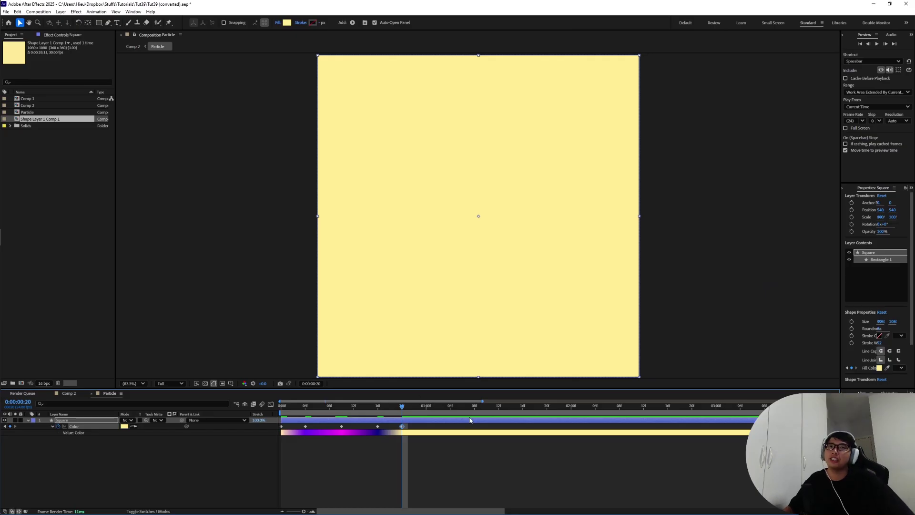
Retime the square's violet, magenta, dark blue and yellow colour keyframes to frames 3, 8, 12 and 20
click(378, 426)
drag(377, 426, 395, 430)
click(341, 409)
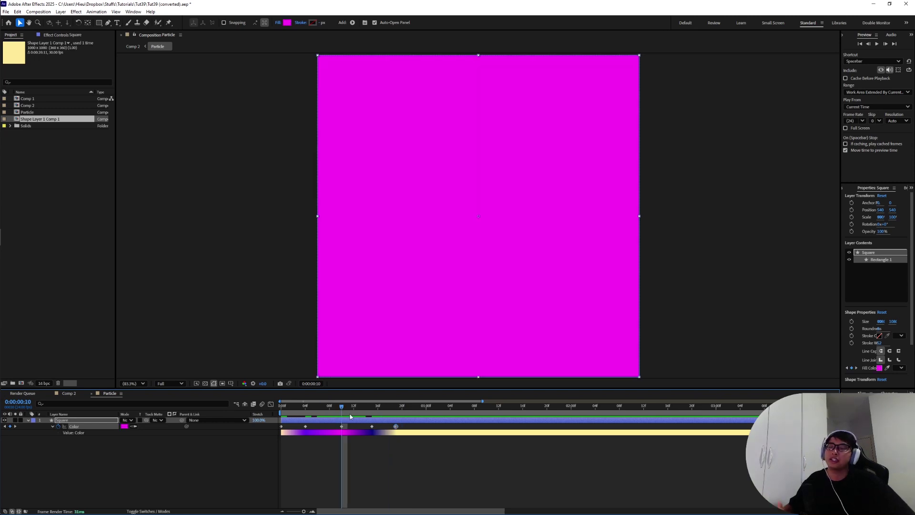
click(310, 411)
drag(310, 411, 372, 425)
drag(306, 427, 353, 427)
Play back Comp 2 and examine how the particles' colour changes over time
click(75, 398)
click(70, 394)
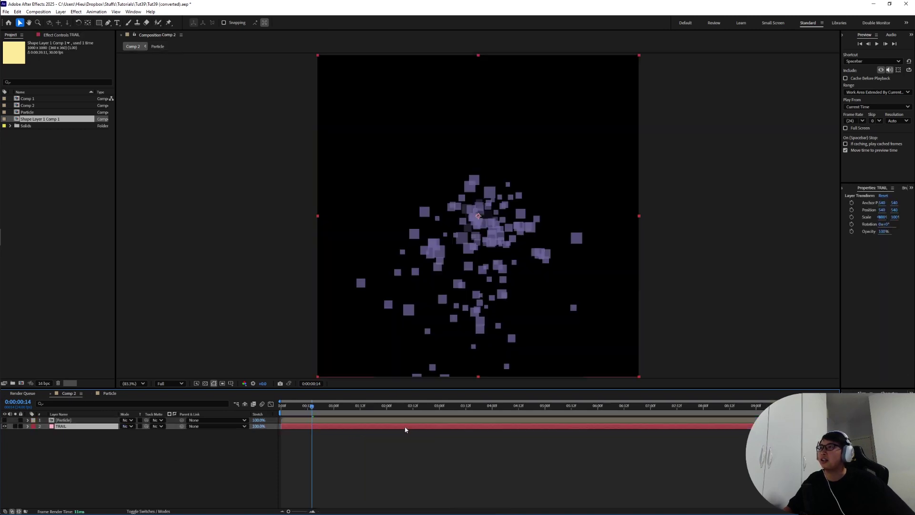
drag(340, 406, 280, 429)
key(space)
key(space)
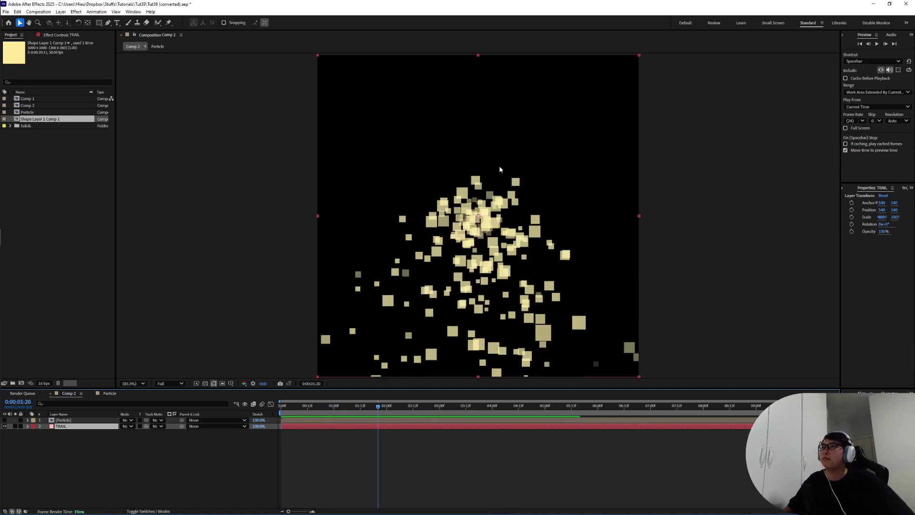
drag(341, 409, 334, 414)
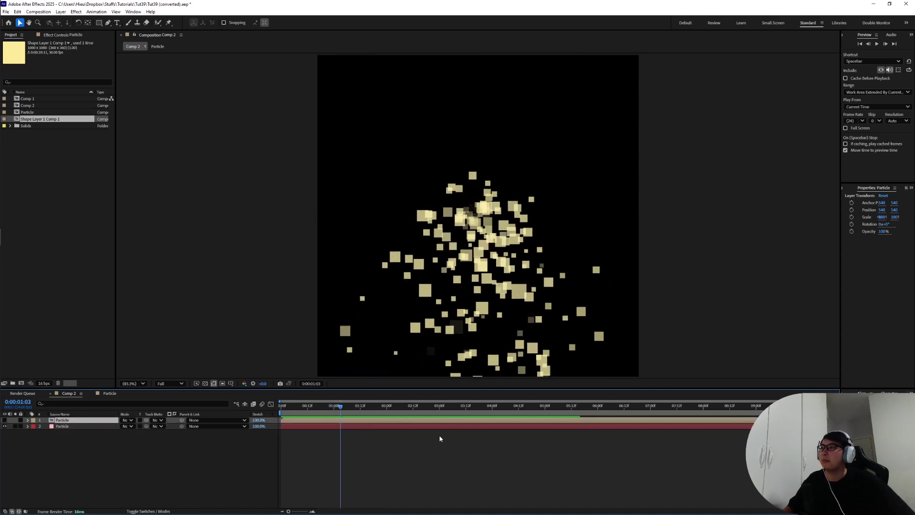
key(space)
key(space)
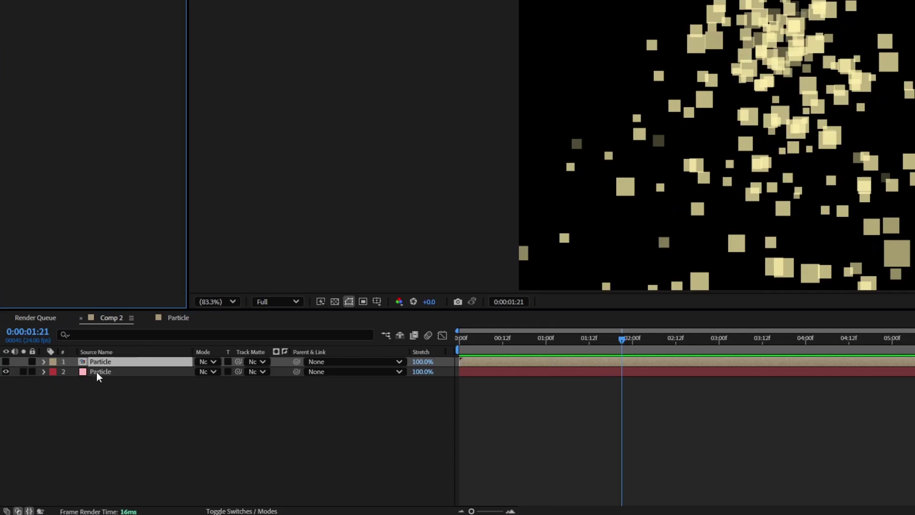
Set the CC Particle World Texture Time to From Start and preview the particle colours in Comp 2
click(97, 372)
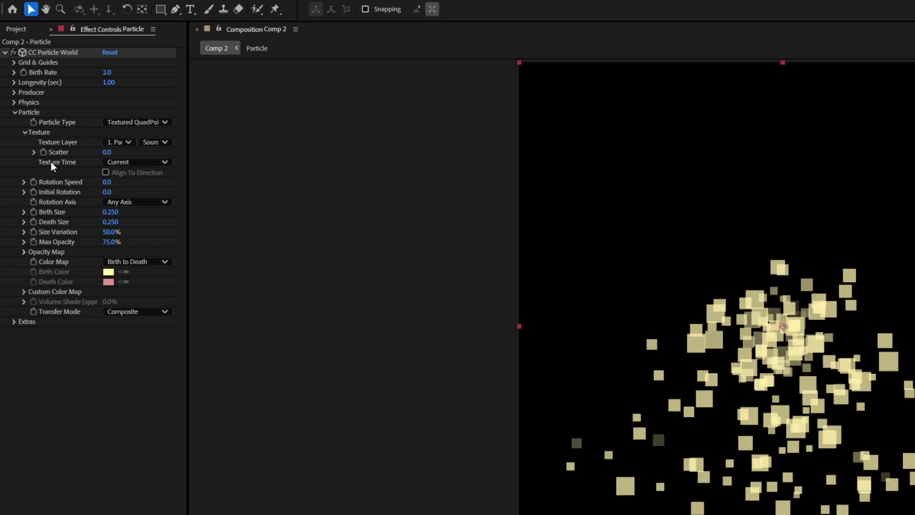
click(111, 163)
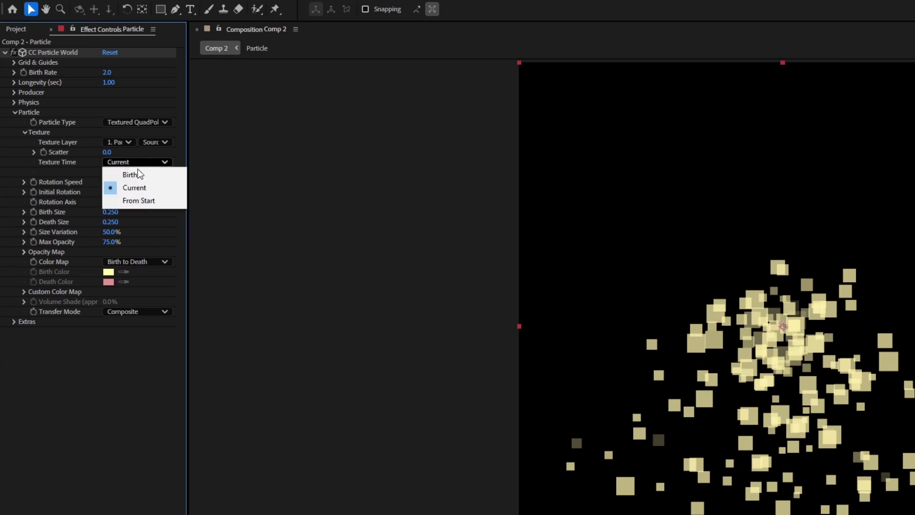
click(141, 201)
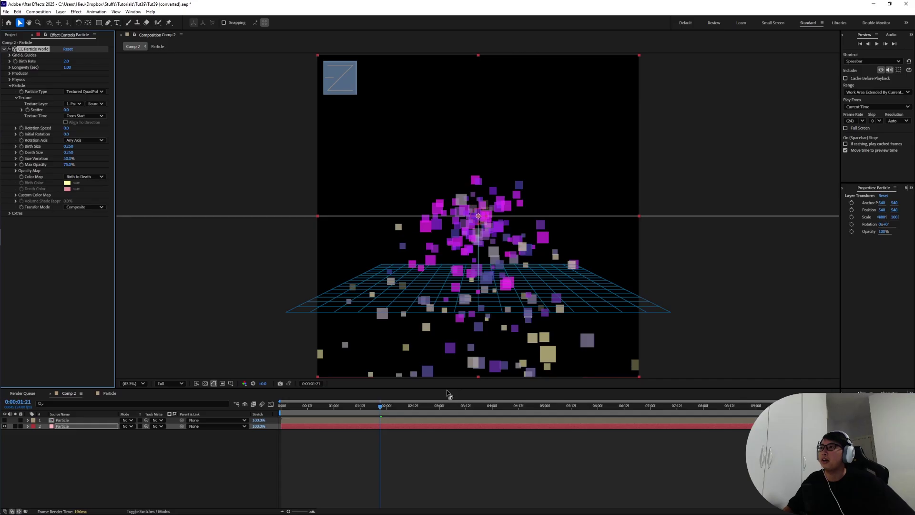
drag(380, 409, 438, 421)
key(space)
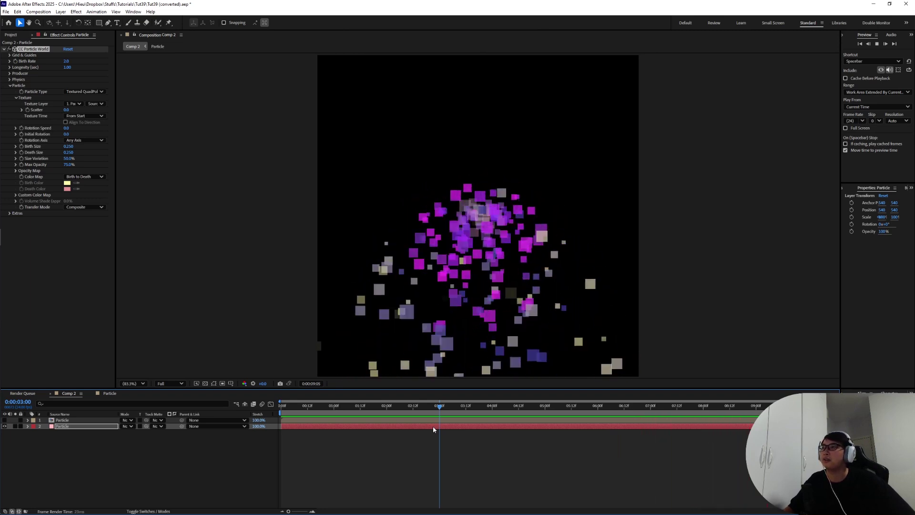
key(space)
Rearrange the Square layer's dark blue and magenta colour keyframes in the Particle composition so blue precedes magenta
click(110, 393)
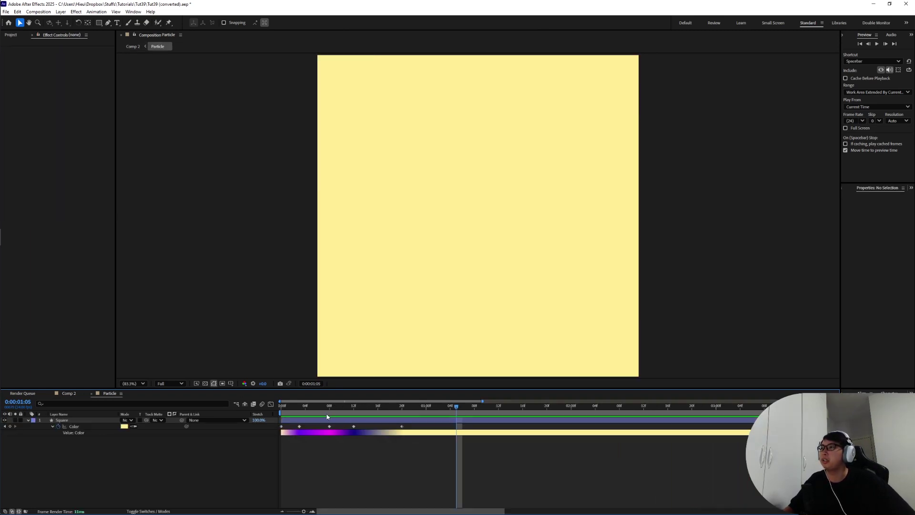
drag(312, 412, 299, 410)
mouse_move(353, 427)
mouse_down()
mouse_move(312, 427)
mouse_move(353, 427)
mouse_up()
click(330, 426)
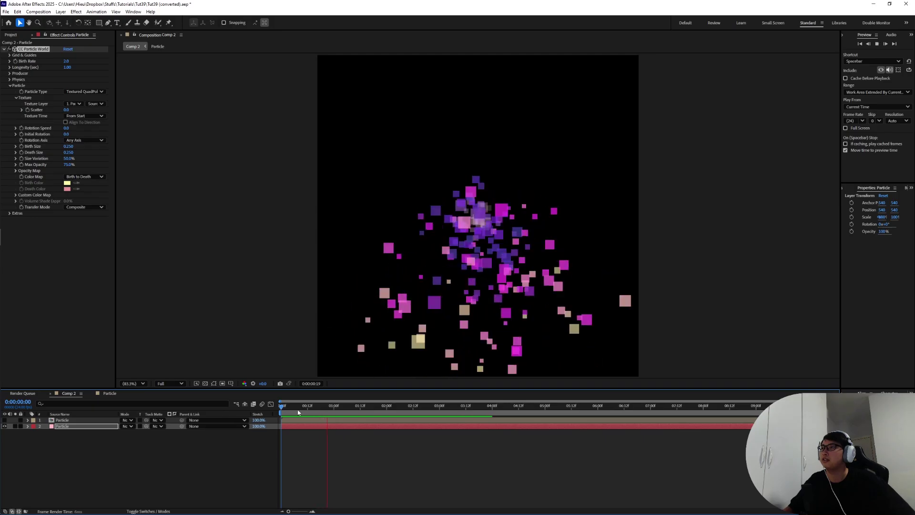
Set the particles' Max Opacity to 100% and redraw the Opacity Map to full opacity over their whole lifetime
drag(299, 408, 318, 407)
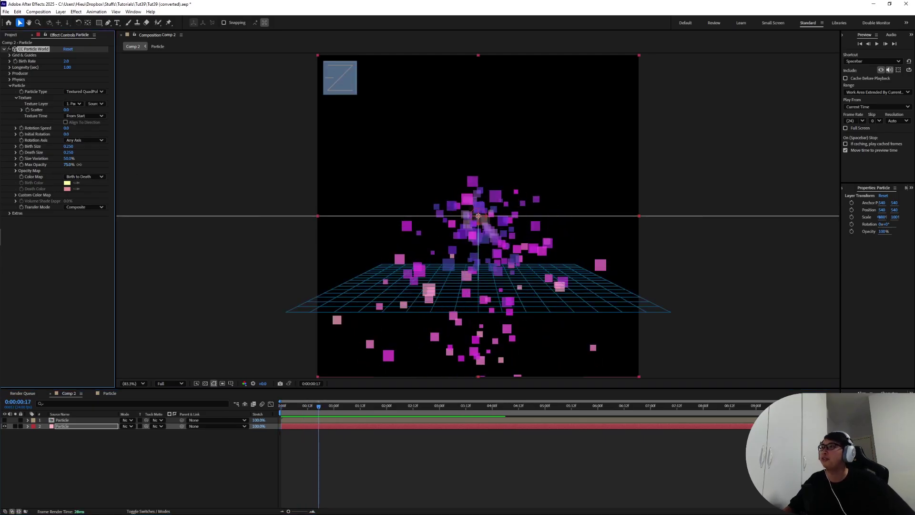
drag(79, 164, 168, 170)
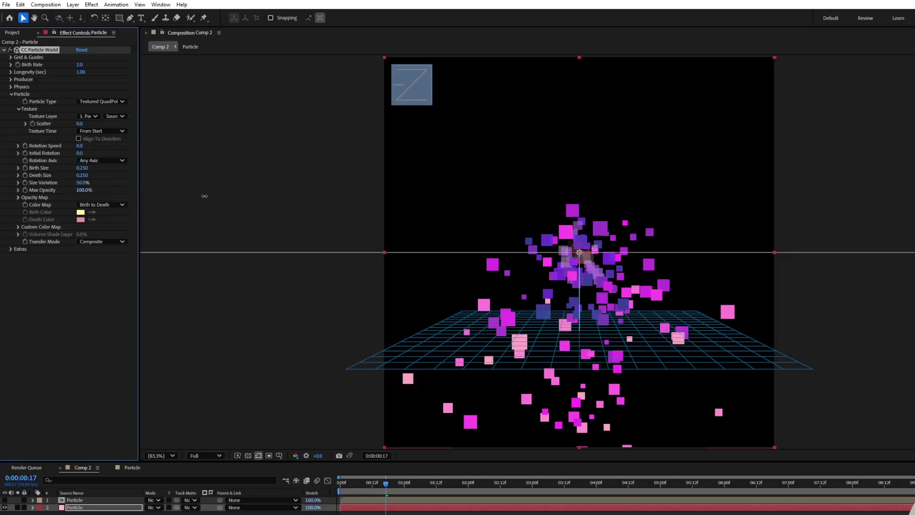
click(18, 197)
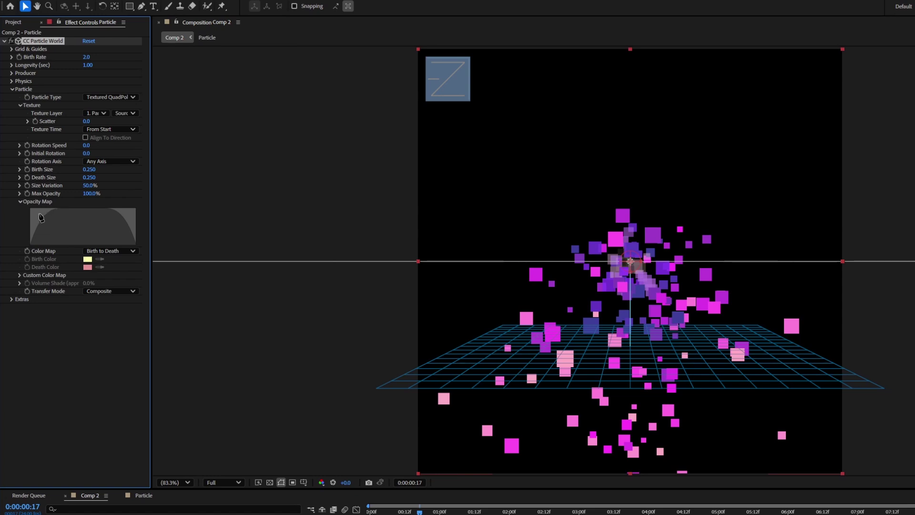
mouse_move(36, 205)
mouse_down()
mouse_move(47, 213)
mouse_move(30, 210)
mouse_up()
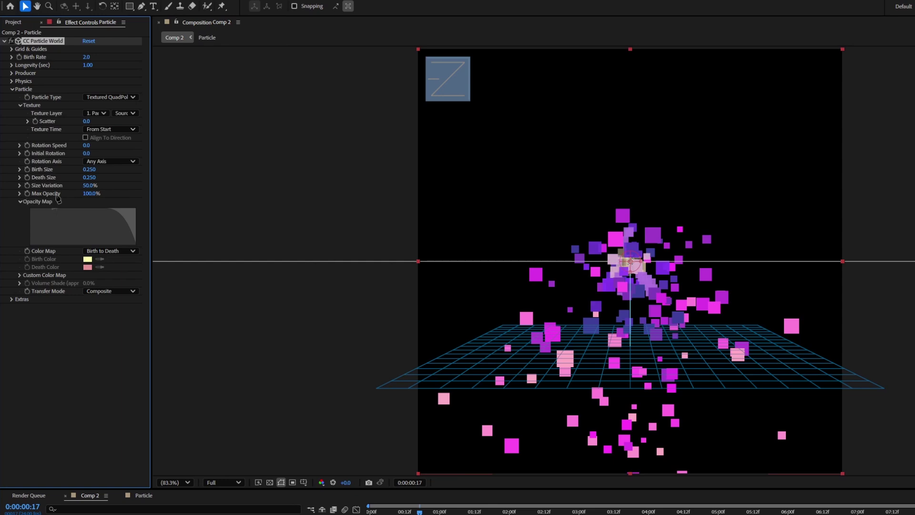
drag(101, 198, 145, 199)
drag(419, 511, 385, 511)
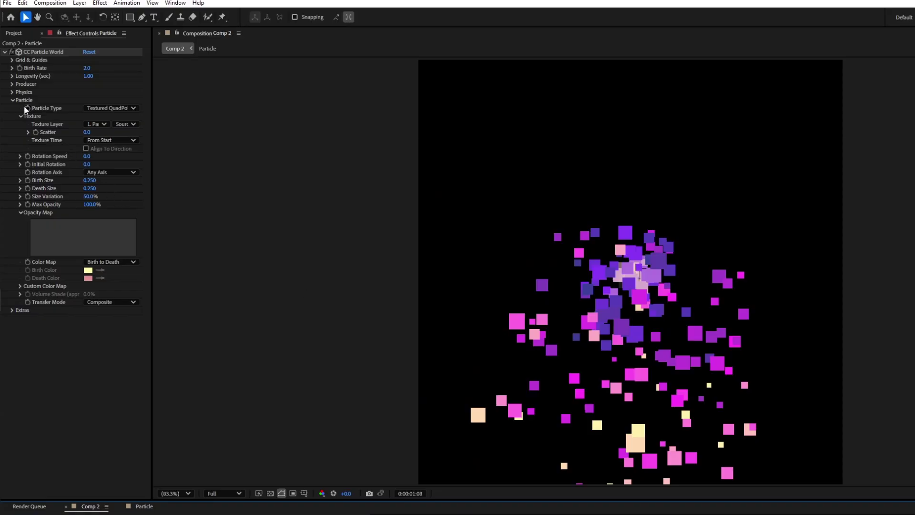
Set the CC Particle World Physics Animation to Cone Axis and the Gravity to 0
click(13, 99)
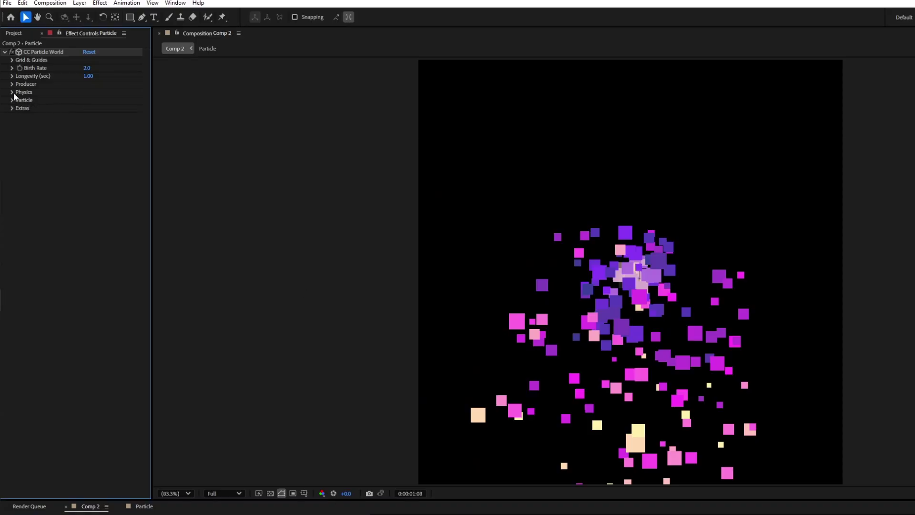
click(12, 92)
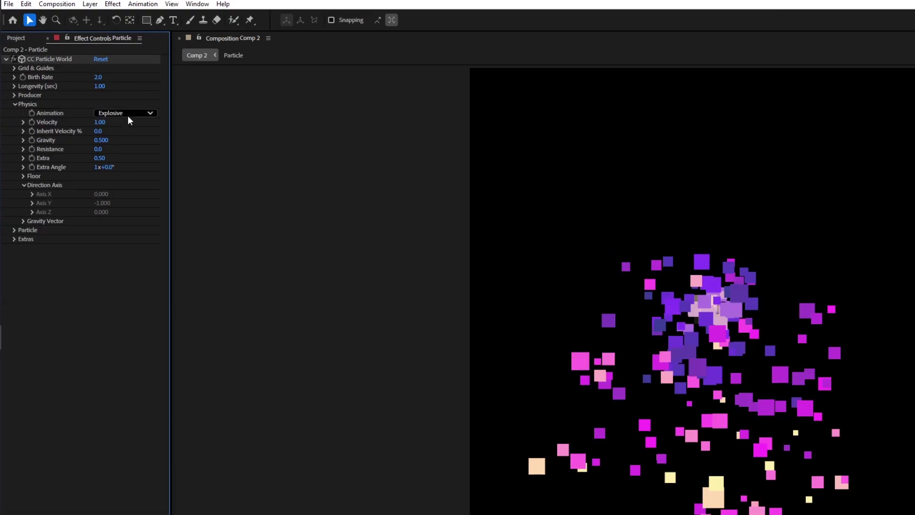
click(128, 115)
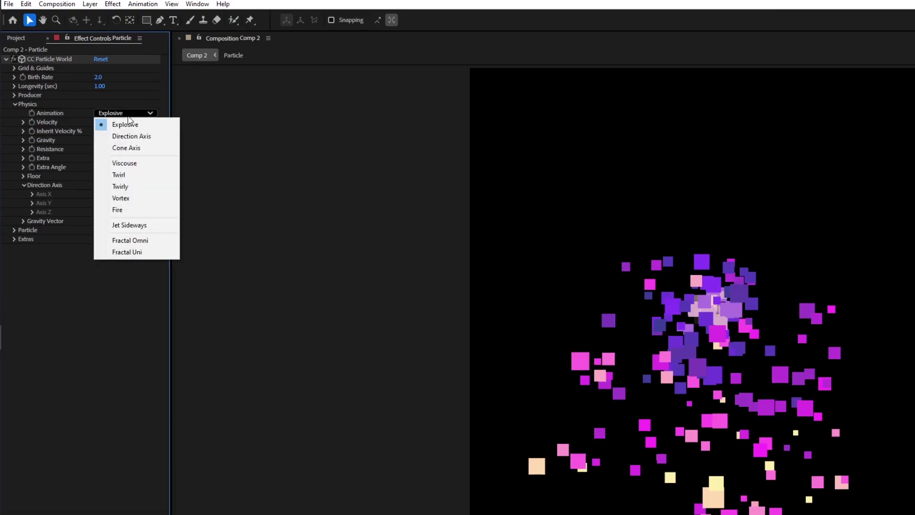
click(137, 148)
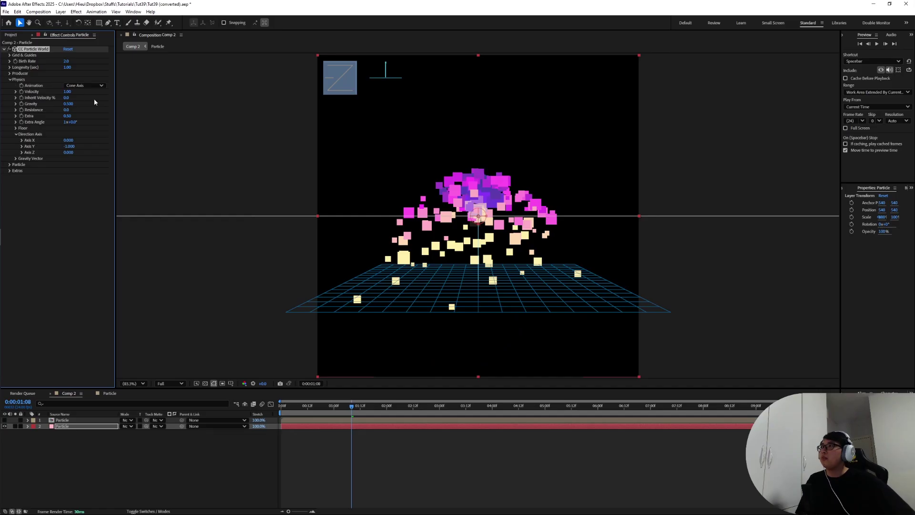
click(68, 103)
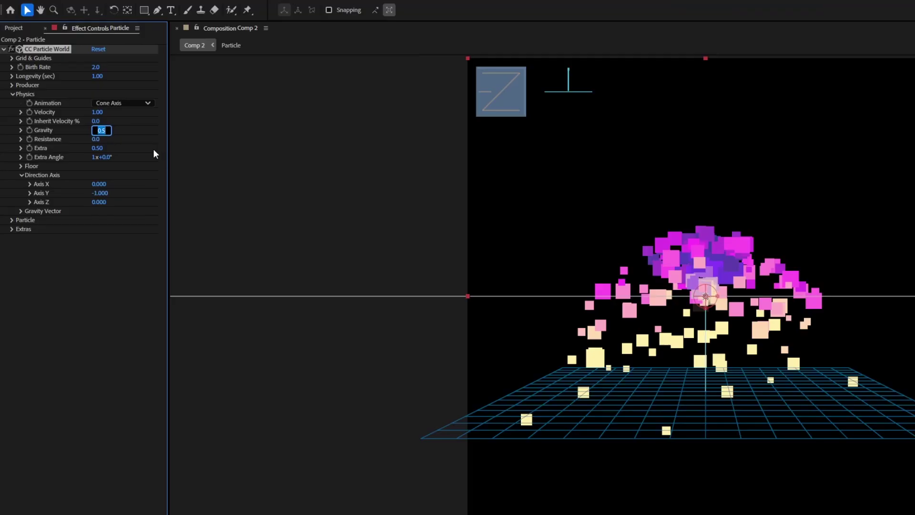
text(0)
key(Return)
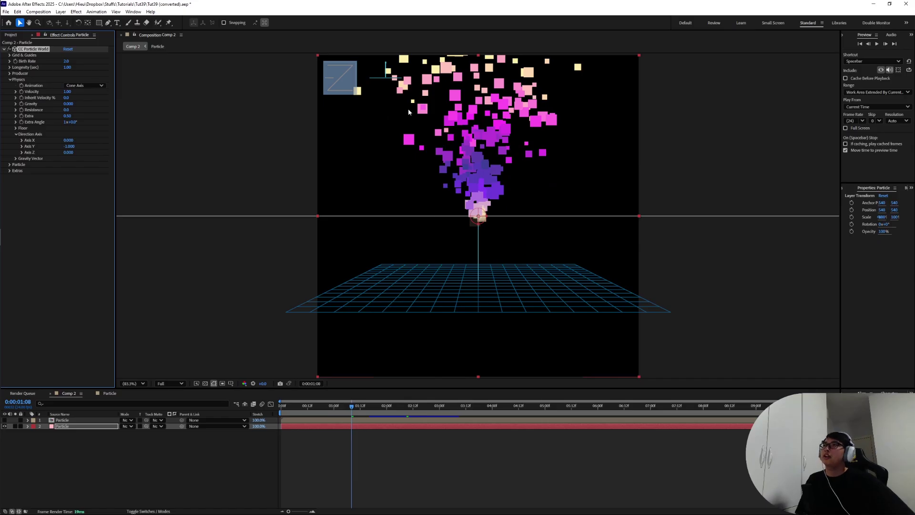
Set the Physics Direction Axis to -1 on Axis X and 0 on Axis Y
click(87, 86)
click(79, 92)
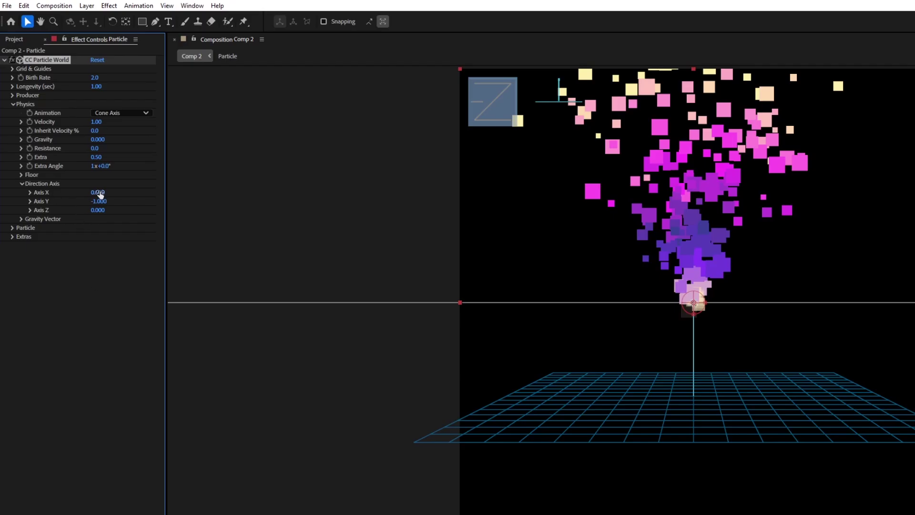
drag(97, 192, 75, 194)
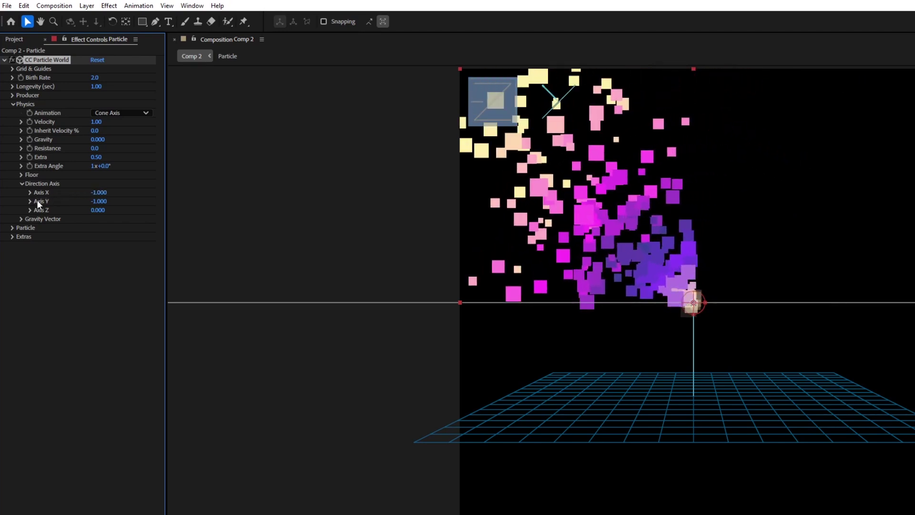
click(99, 201)
text(0)
key(Return)
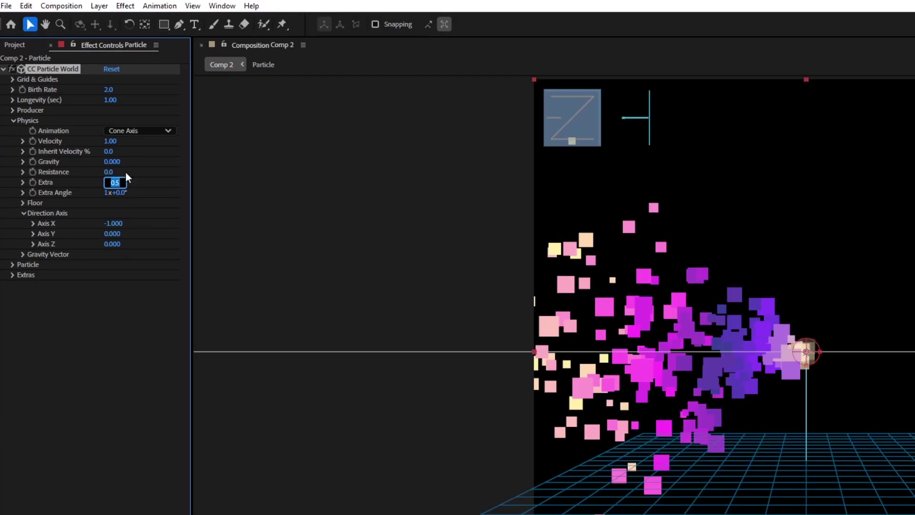
Set the Physics Extra value to 0 and scrub through Comp 2 to check the particle stream
text(0)
key(Return)
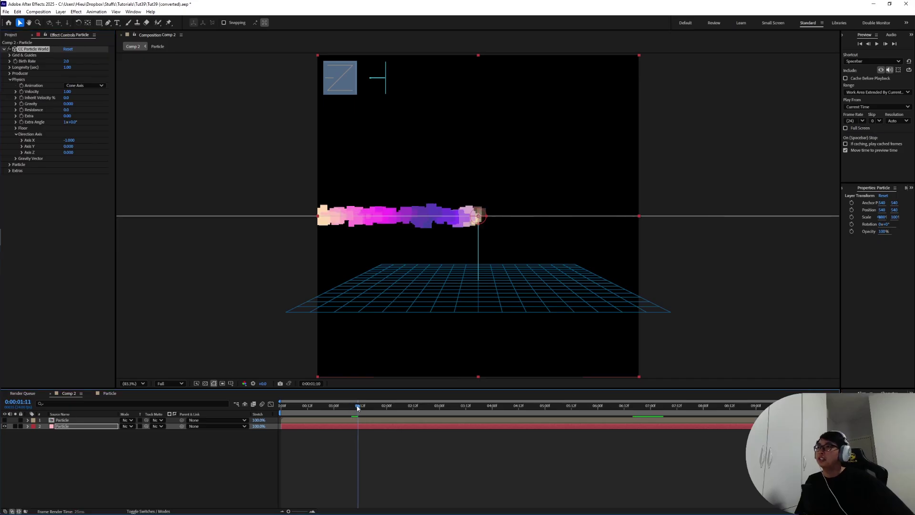
drag(360, 408, 373, 408)
click(340, 406)
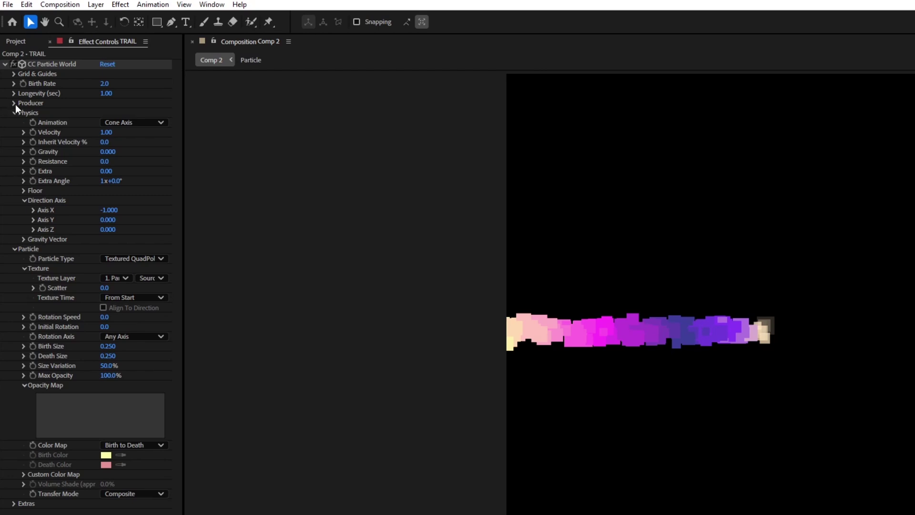
Set the Producer's Radius X and Radius Y to 0.225 and its Position X to 0.17, and preview the trail
click(15, 105)
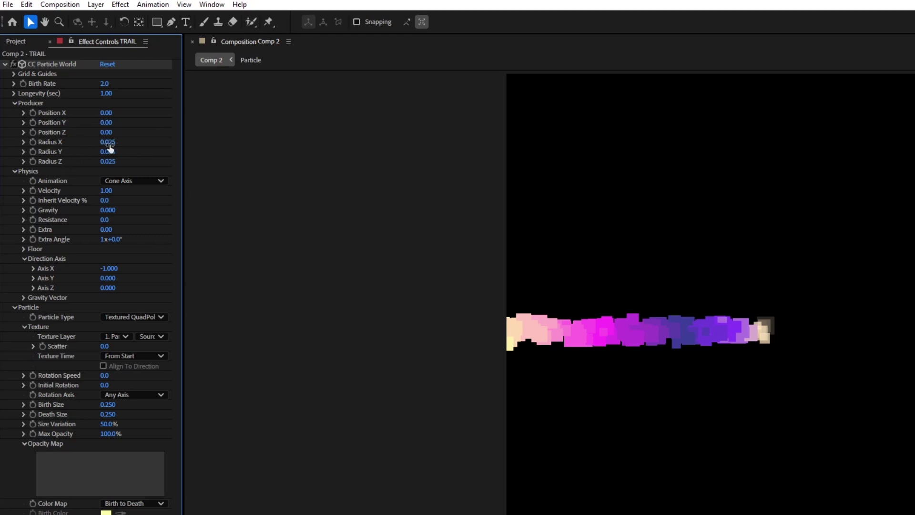
drag(106, 151, 117, 151)
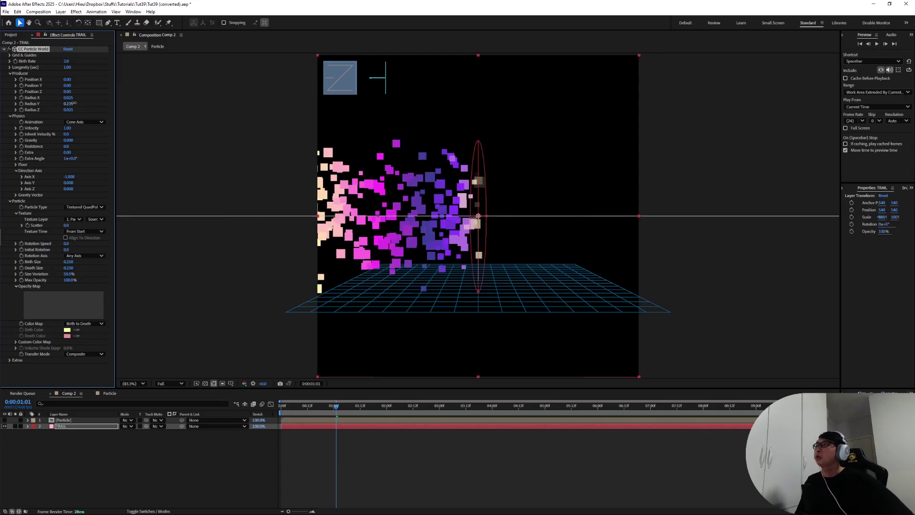
drag(74, 103, 73, 103)
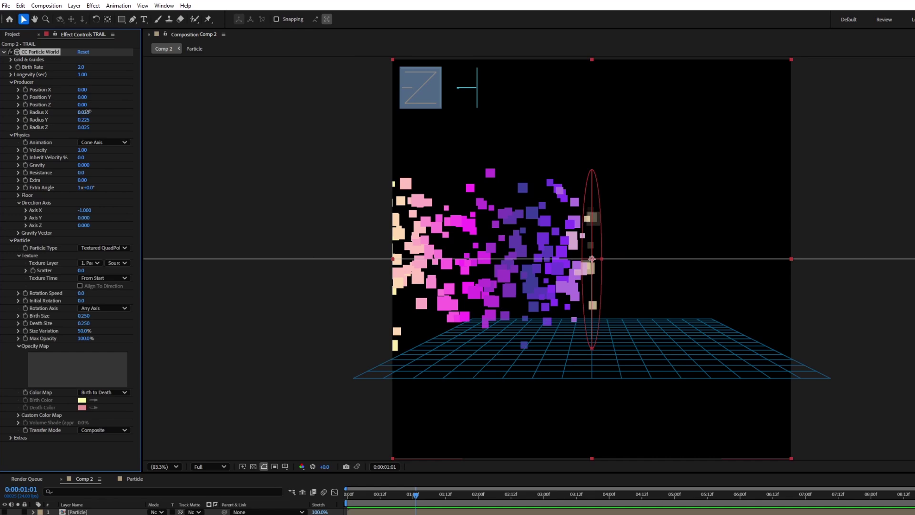
drag(87, 111, 93, 108)
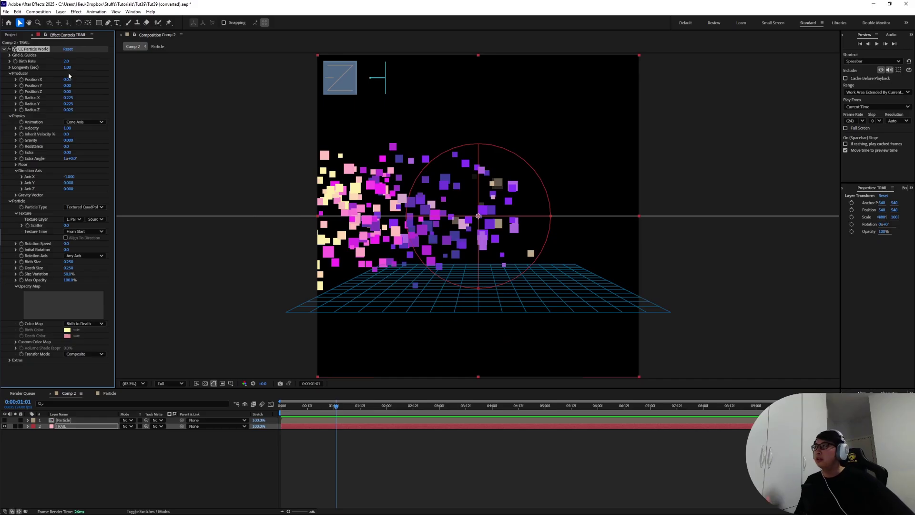
drag(68, 80, 75, 80)
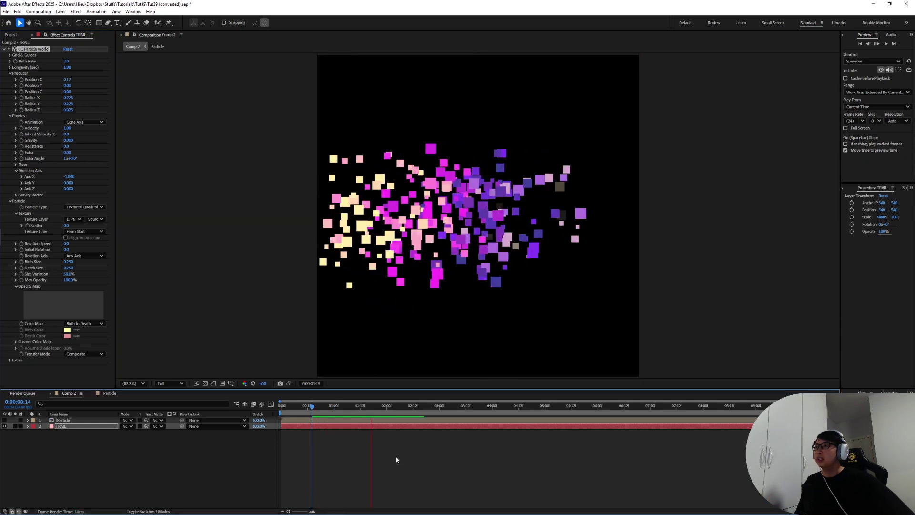
key(space)
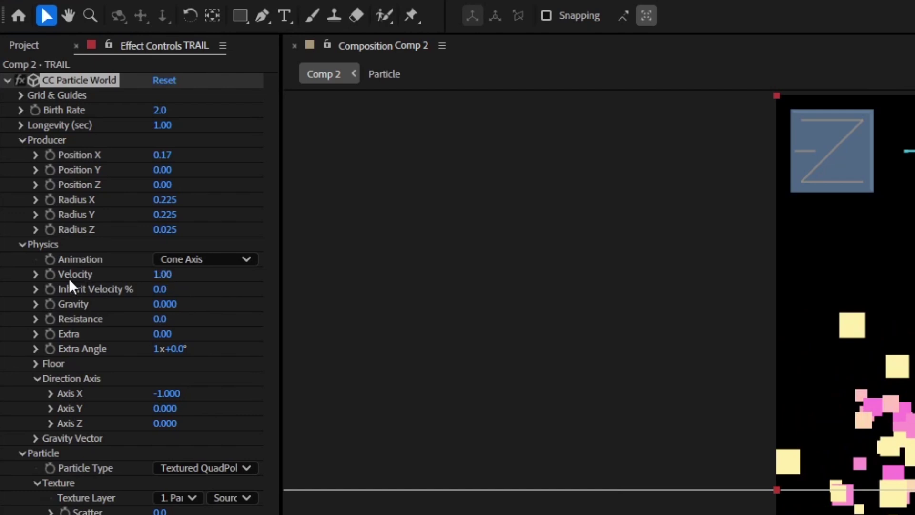
Set the TRAIL layer's particle Velocity to 4
click(79, 276)
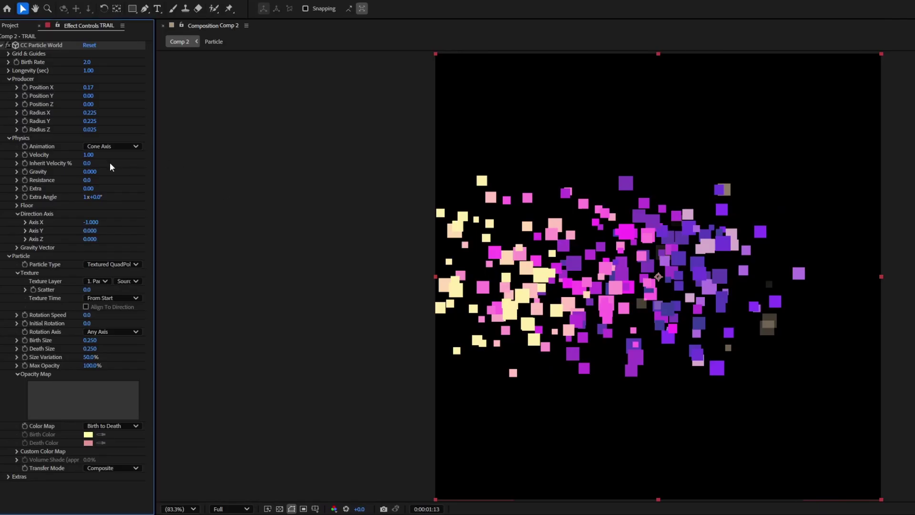
click(164, 274)
text(4)
key(Return)
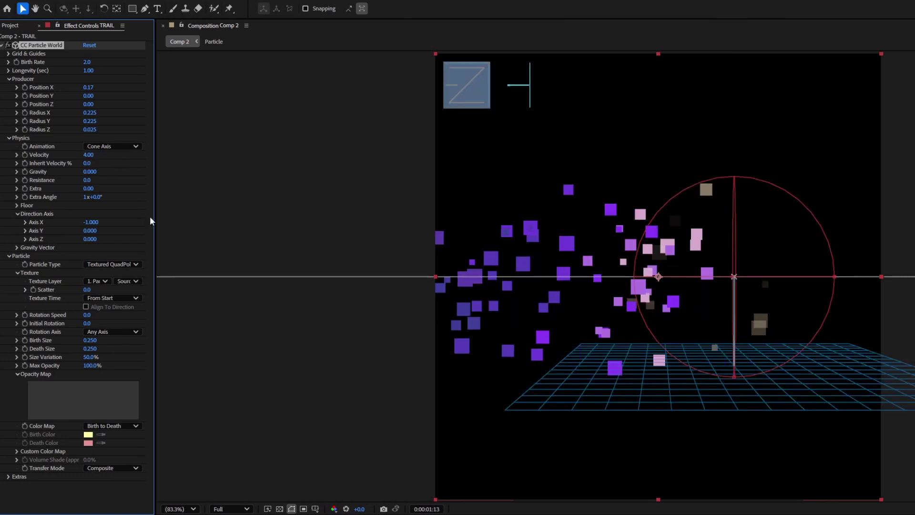
Retime the Square layer's violet, dark blue and magenta colour keyframes to frames 2, 4 and 7 in the Particle composition
click(107, 394)
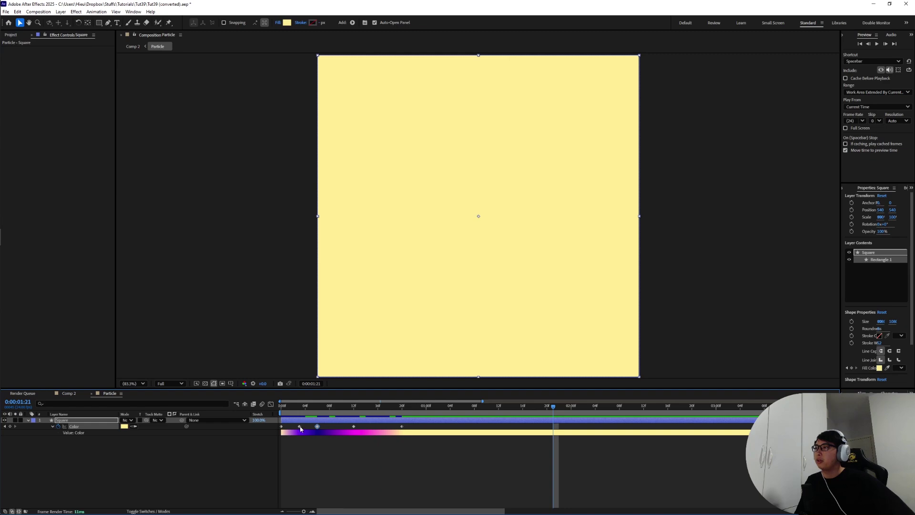
drag(299, 427, 293, 427)
drag(482, 401, 388, 401)
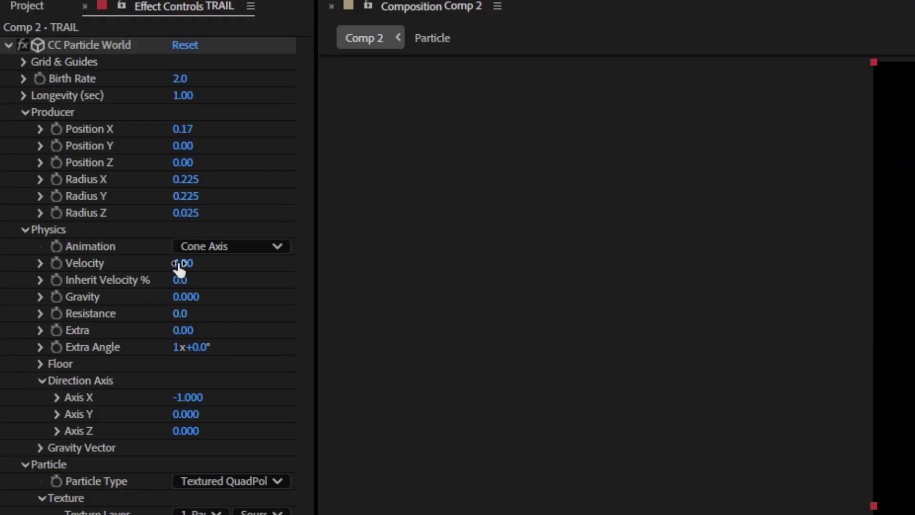
Set the TRAIL layer's particle Velocity to 3.5
click(179, 265)
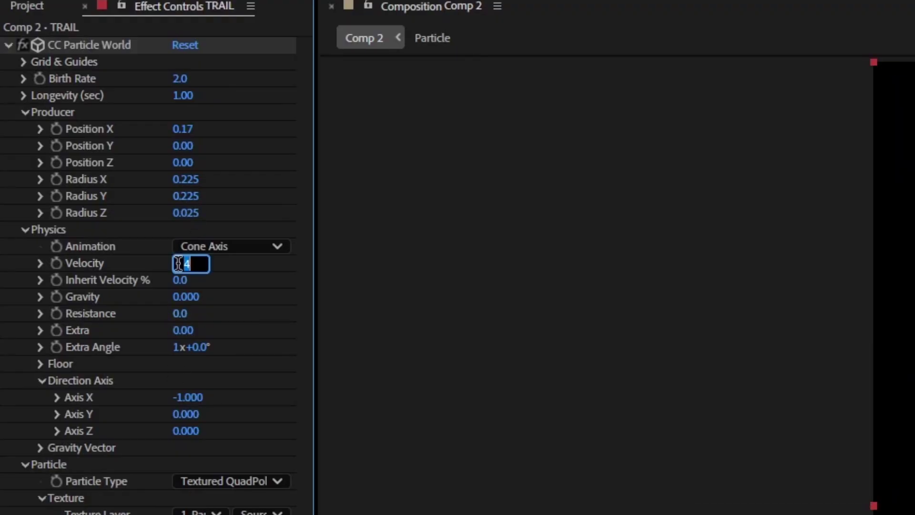
text(3.5)
key(Return)
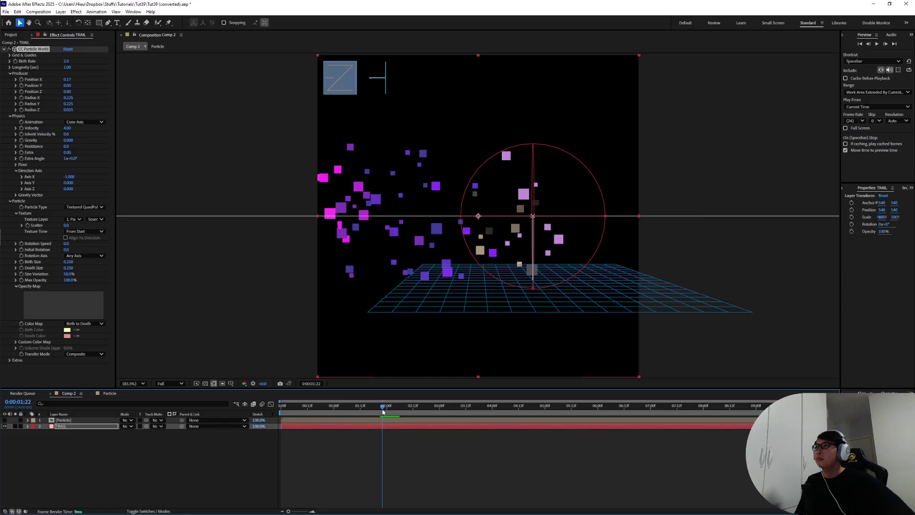
Move the Square layer's yellow colour keyframe earlier to about frame 11 in the Particle composition
click(107, 393)
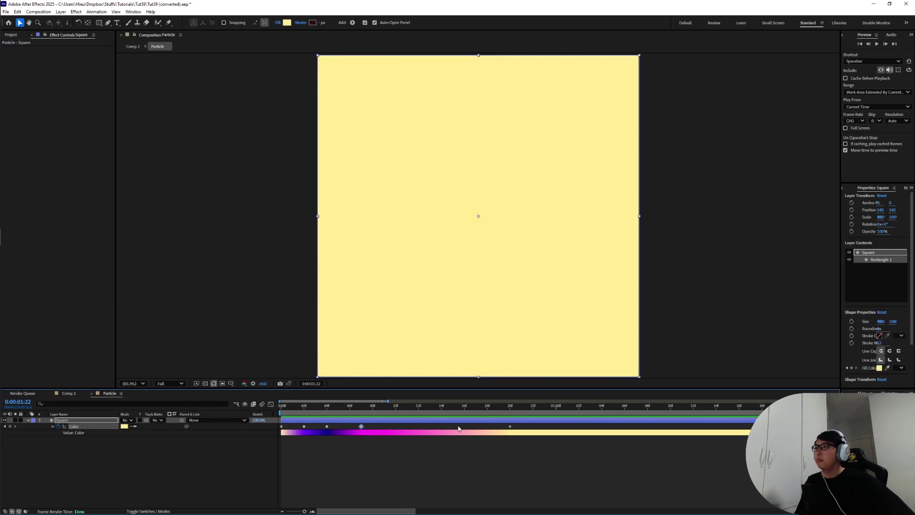
drag(510, 426, 407, 429)
Set the TRAIL Producer's Position X to 0.40 and Radius X to 0.415, and the Birth Rate to 1.2
drag(350, 408, 368, 410)
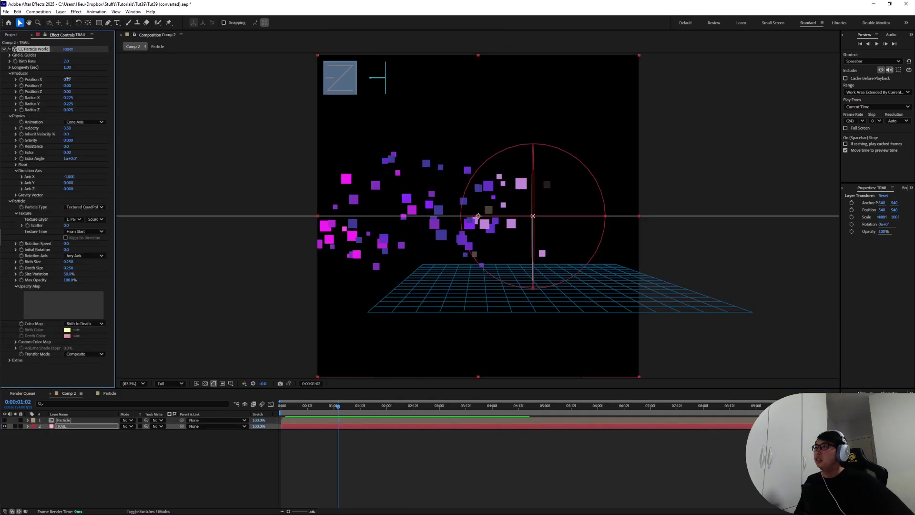
mouse_move(69, 78)
mouse_down()
mouse_move(88, 79)
mouse_move(71, 96)
mouse_up()
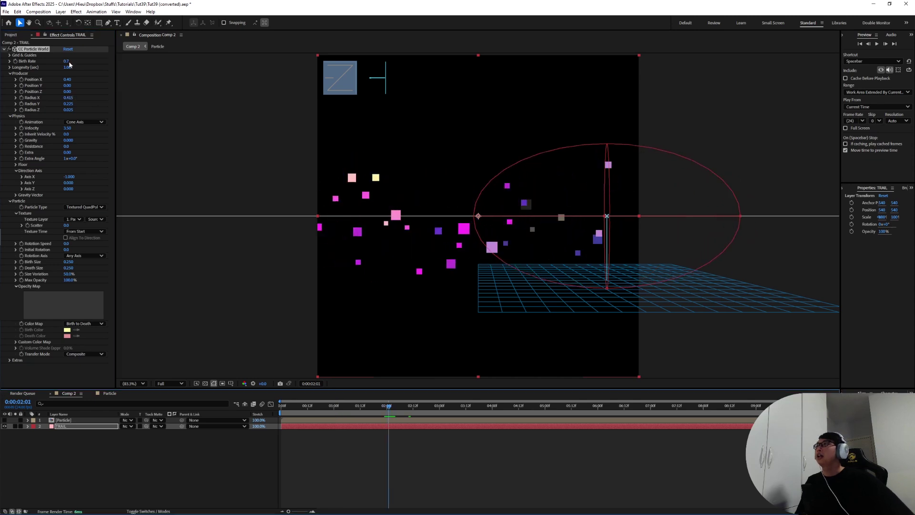
drag(67, 62, 70, 62)
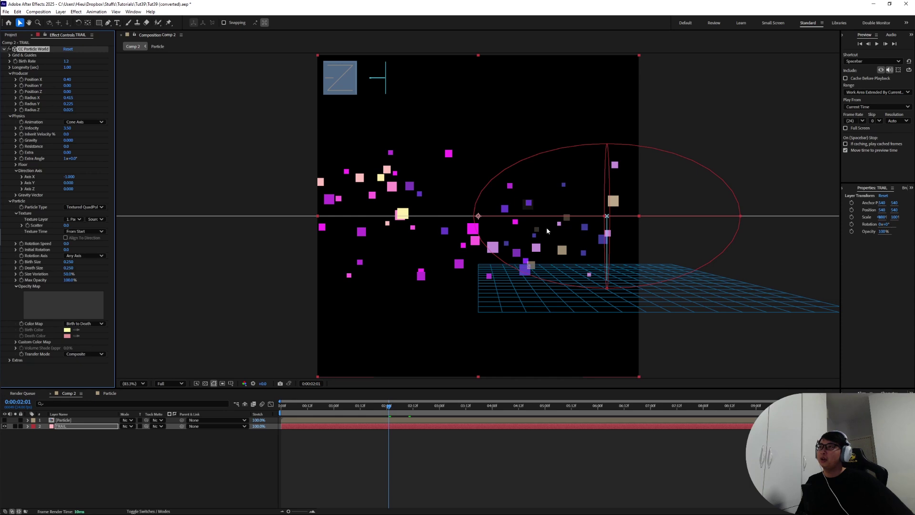
Create a new shape layer directly above the TRAIL layer in Comp 2 and activate the Rectangle tool
click(65, 427)
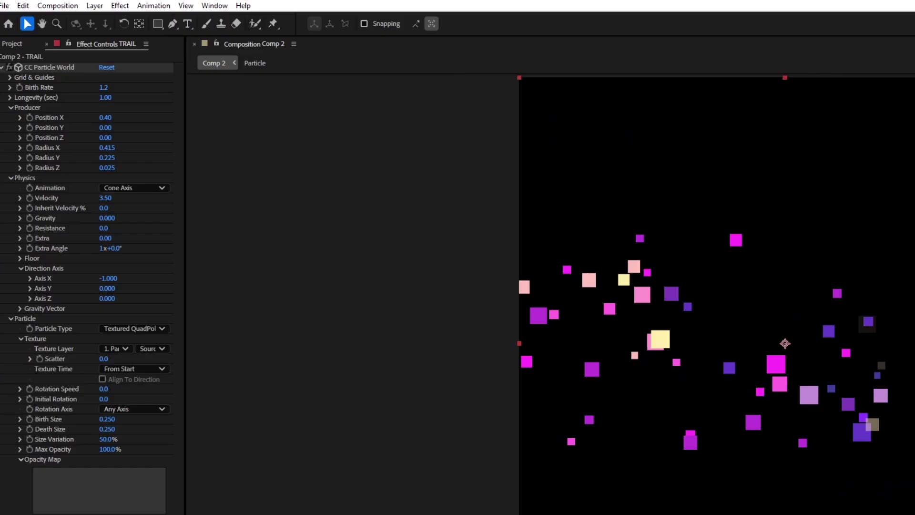
click(95, 6)
mouse_move(100, 18)
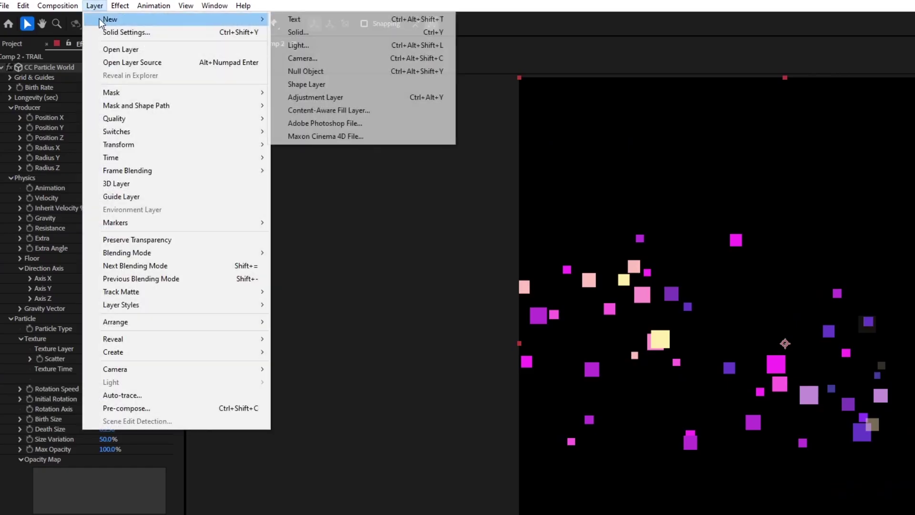
click(320, 85)
key(q)
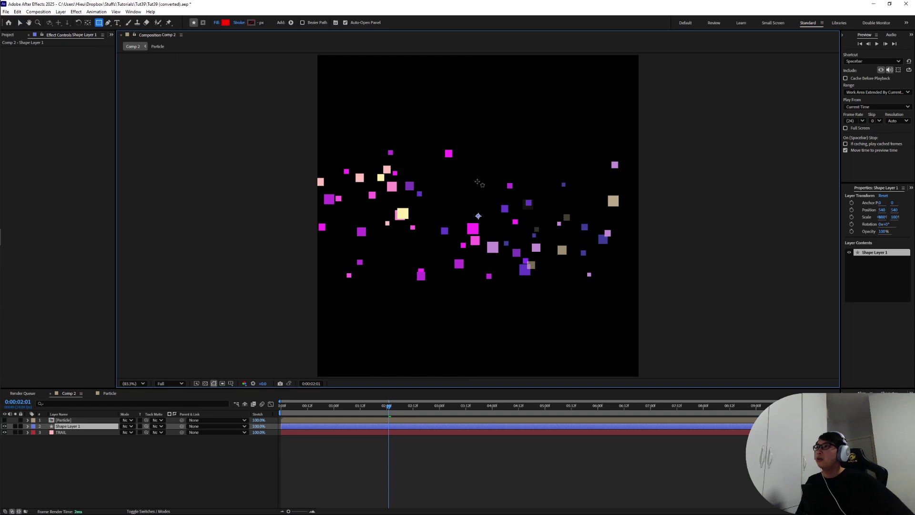
Draw a rectangle about 646 by 163 px from the canvas centre past its left edge and rename the shape layer TRAIL MASK
drag(478, 191, 286, 239)
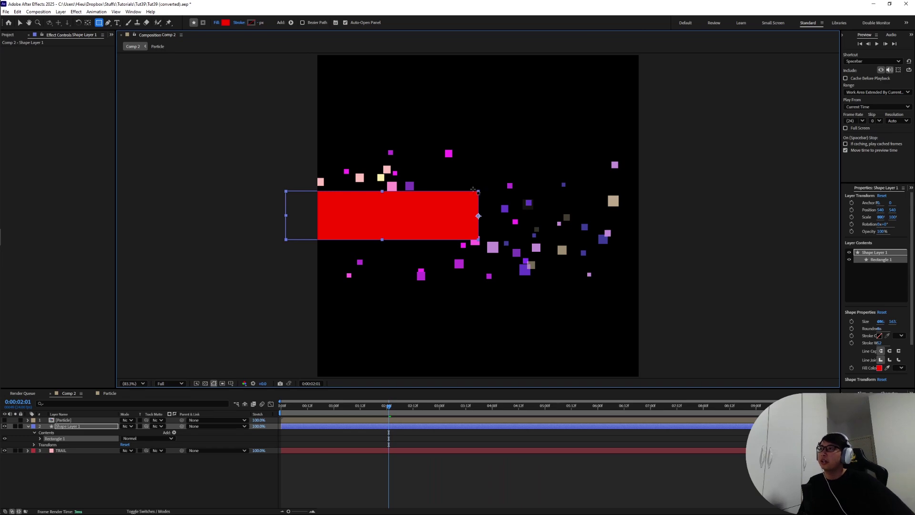
click(74, 426)
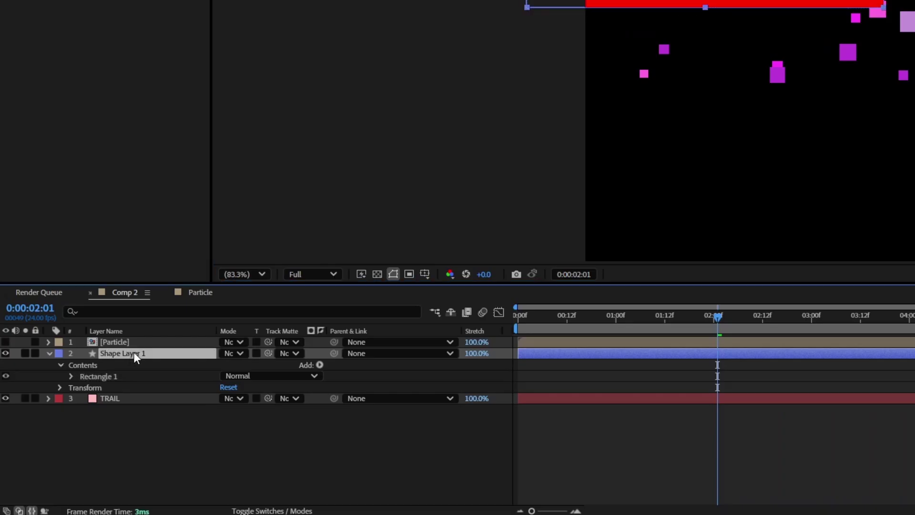
key(Return)
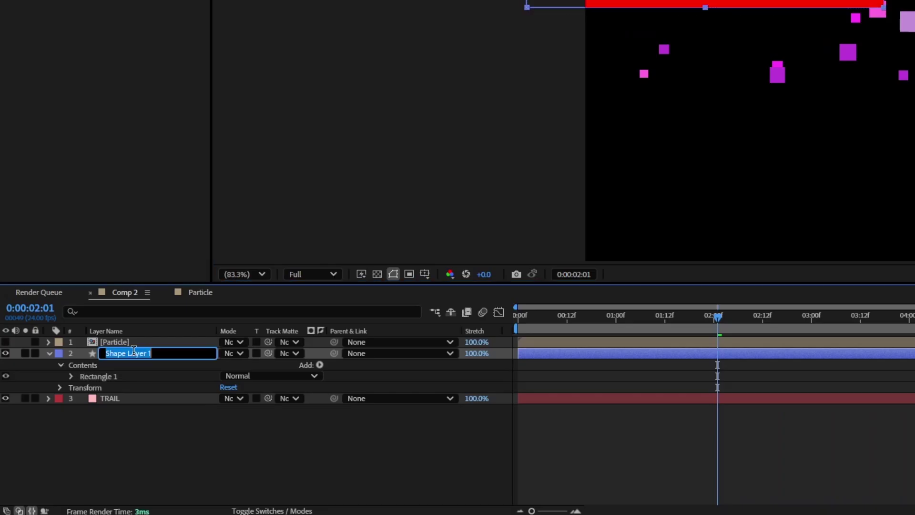
text(TRAIL MASK)
key(Return)
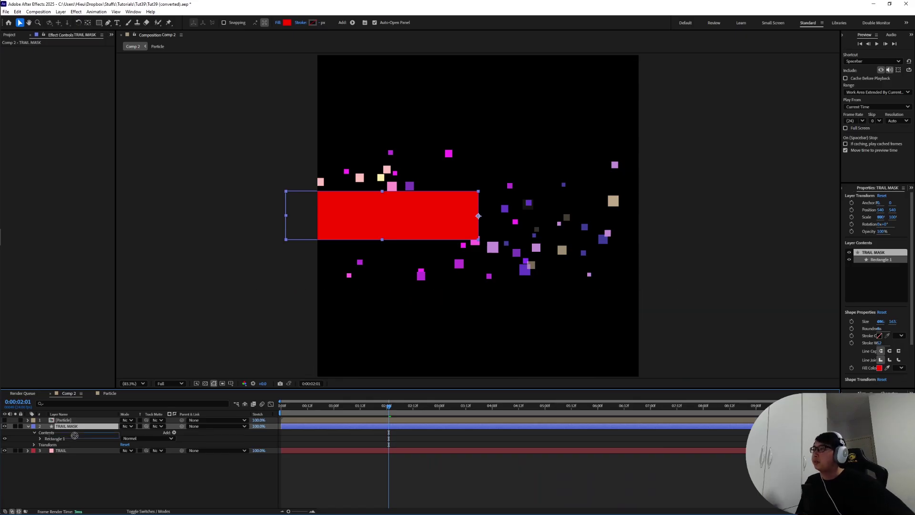
Move TRAIL MASK below the TRAIL layer, assign it as TRAIL's track matte, and make the matte layer visible again
drag(75, 435, 75, 460)
click(74, 426)
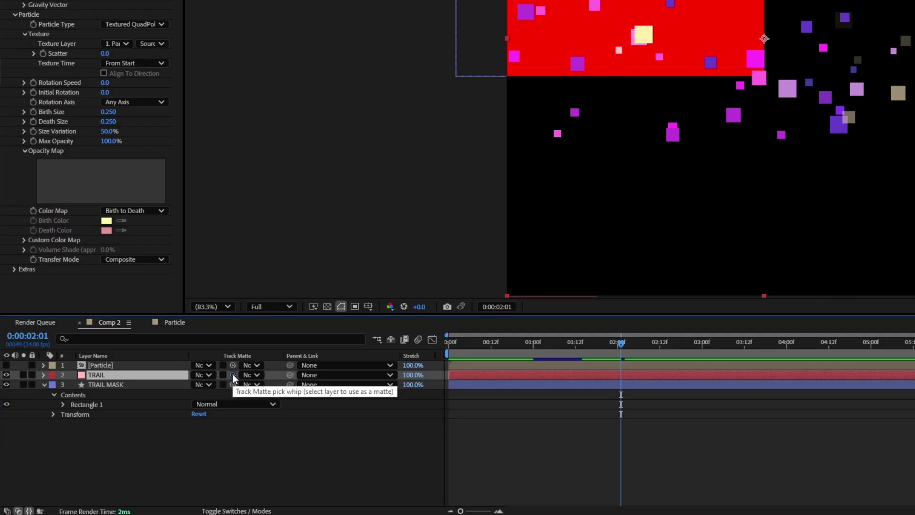
drag(233, 378, 109, 384)
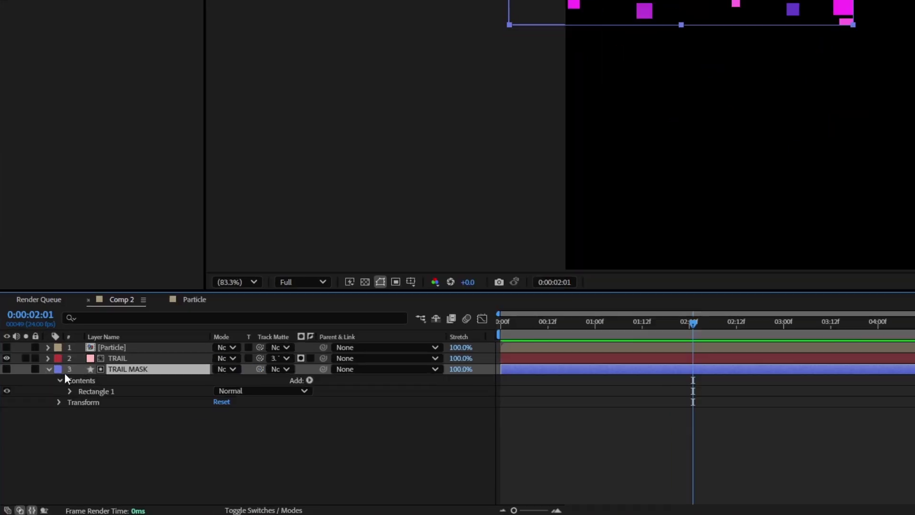
click(7, 368)
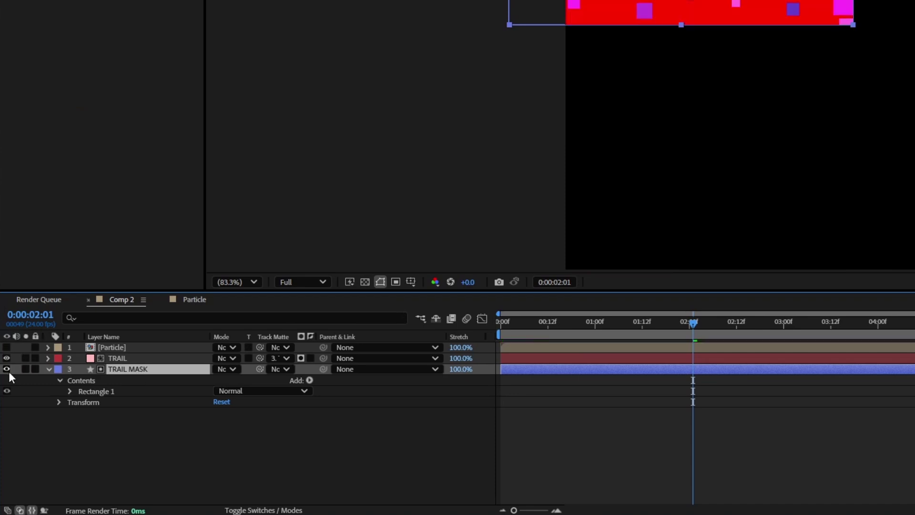
click(691, 422)
drag(686, 324, 644, 324)
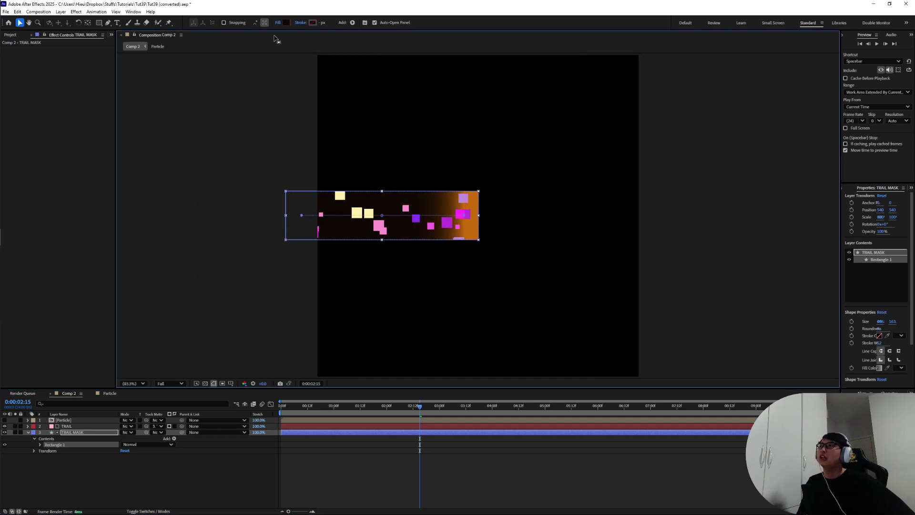
In the rectangle's linear gradient fill, move the dark stop to 0% and recolour the end stop violet, hue 260°
click(286, 23)
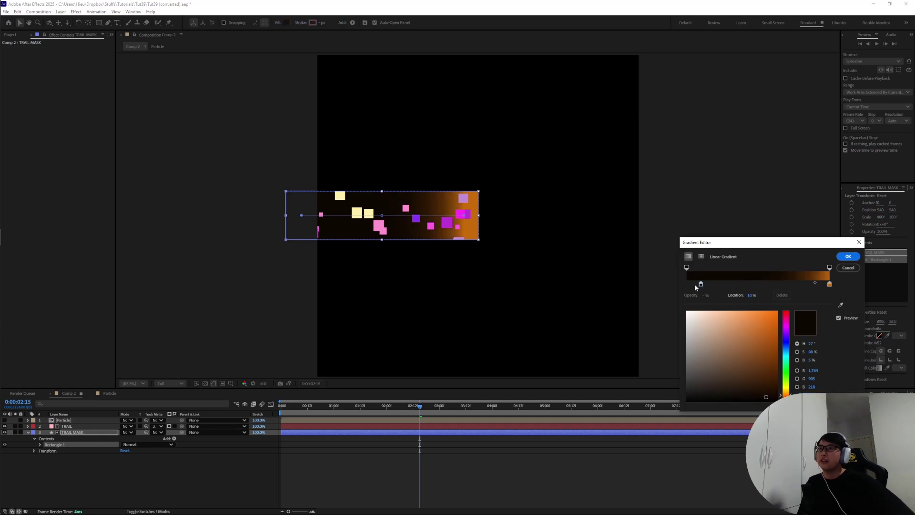
drag(742, 284, 687, 284)
click(829, 284)
click(786, 346)
drag(786, 345, 785, 340)
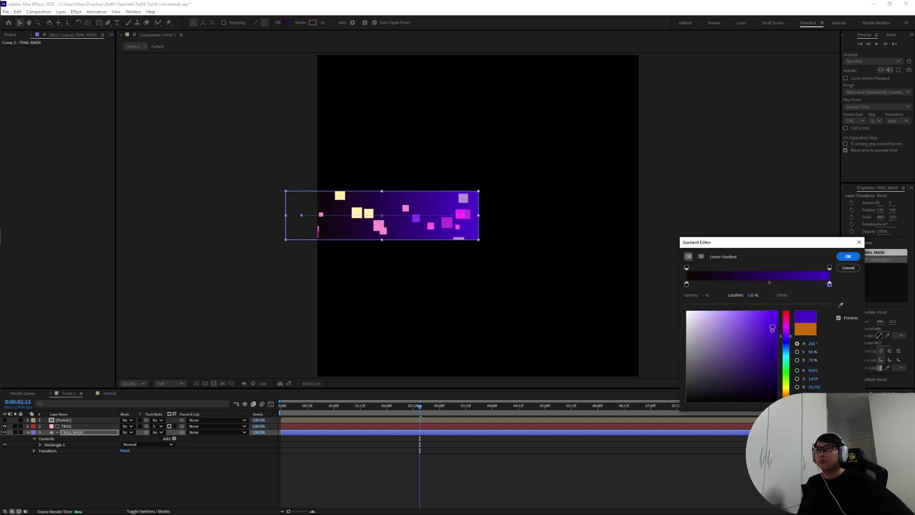
Add a blue stop at about 53% and a purple stop with hue 284° at about 77% to the gradient
click(781, 284)
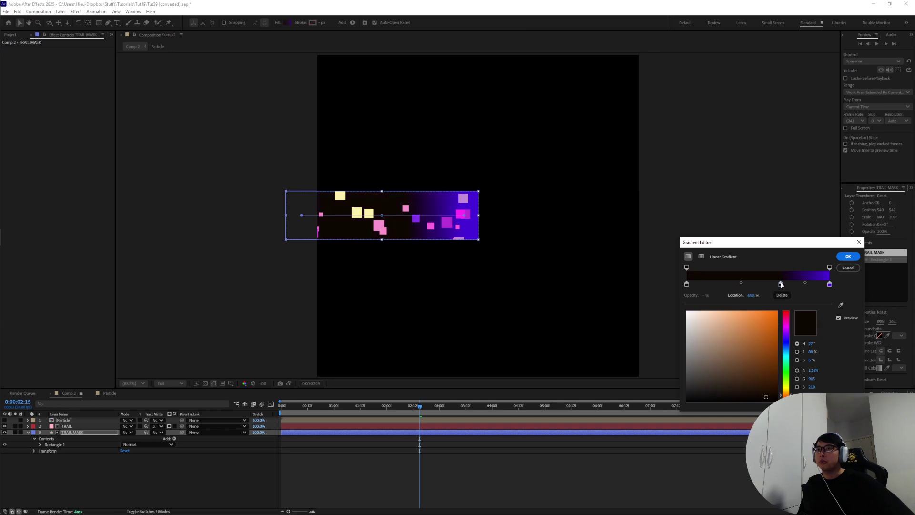
click(786, 345)
click(770, 333)
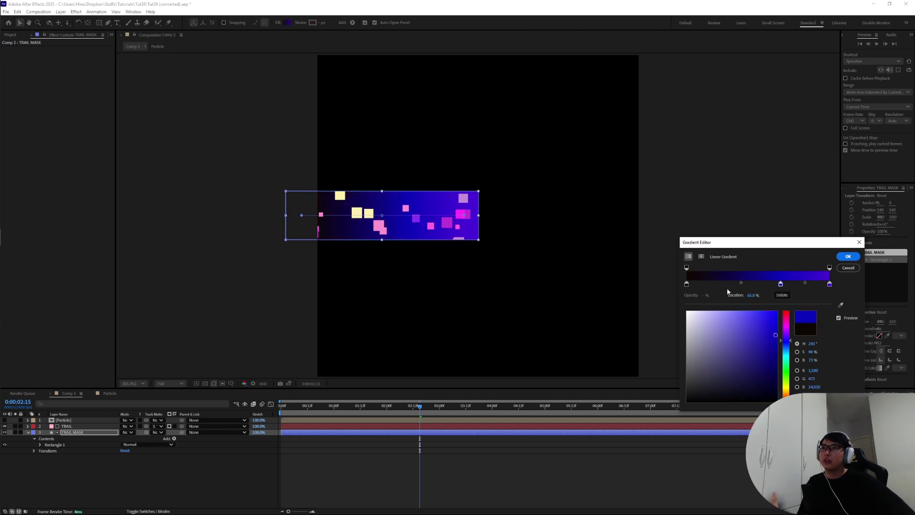
drag(781, 285, 761, 284)
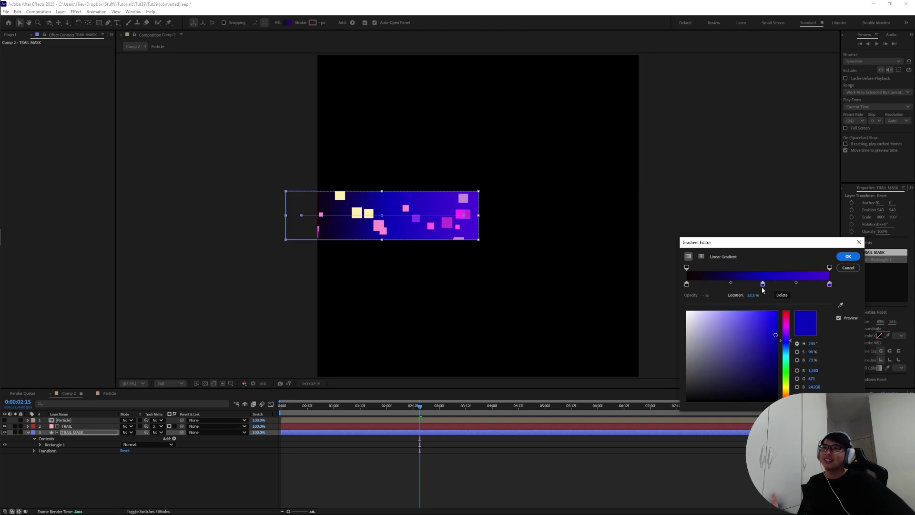
click(797, 284)
click(786, 329)
click(772, 326)
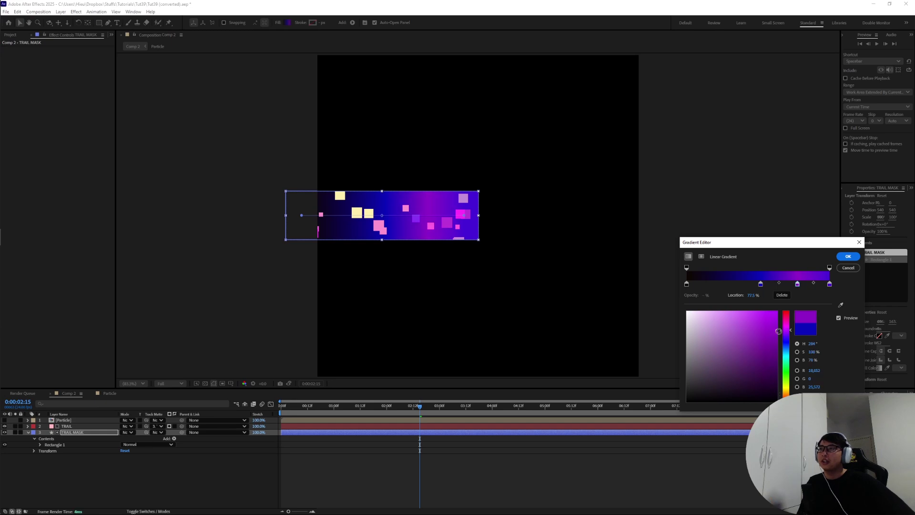
Shift the gradient's colours toward the dark end, keep a violet stop at about 85%, and recolour the end stop light yellow
click(687, 284)
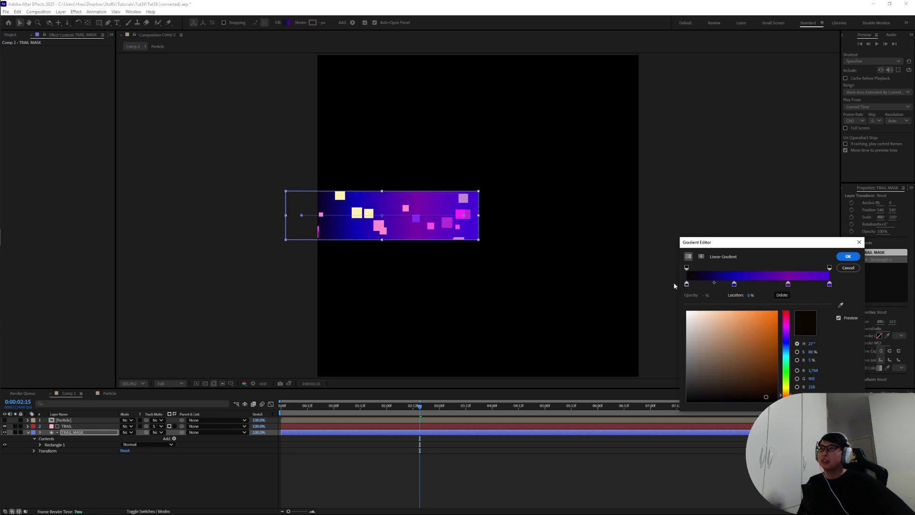
drag(829, 284, 808, 285)
click(829, 285)
click(830, 285)
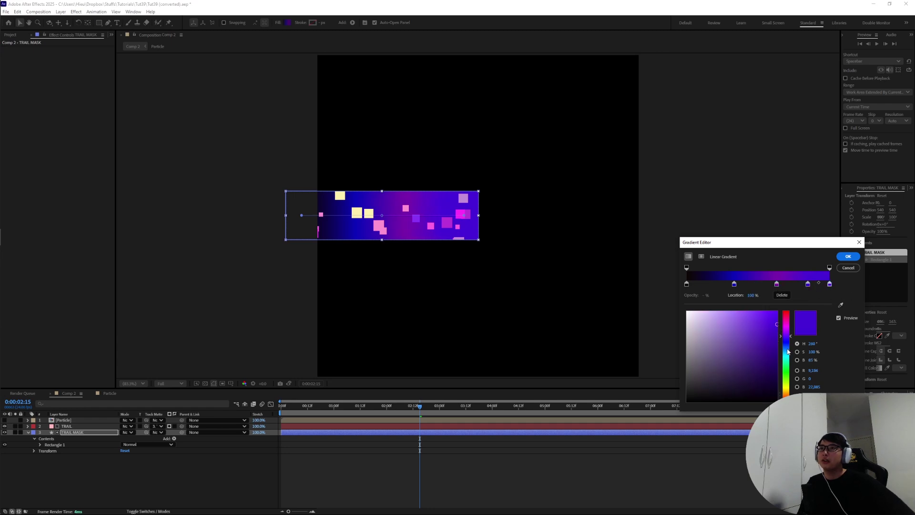
drag(788, 350, 786, 389)
click(754, 309)
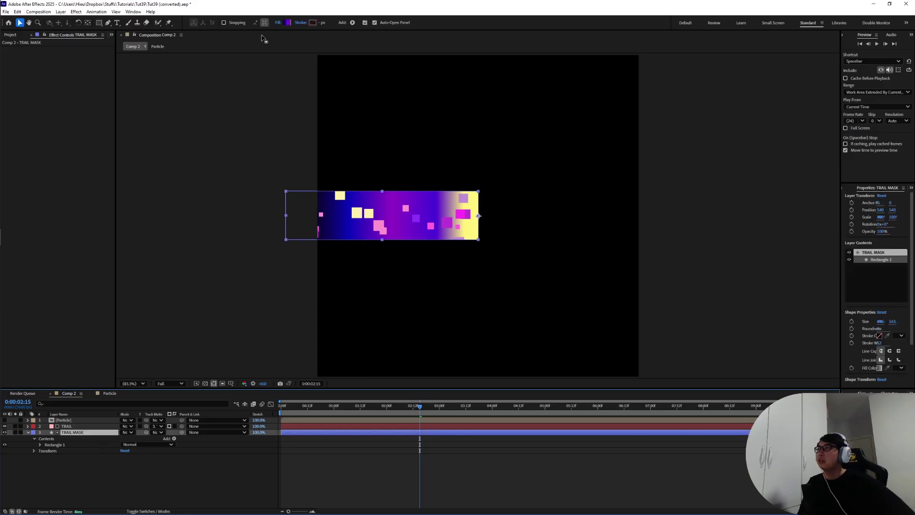
Rearrange the TRAIL MASK gradient with the violet stop at 60% and the purple stop at 80%, and apply it
click(289, 23)
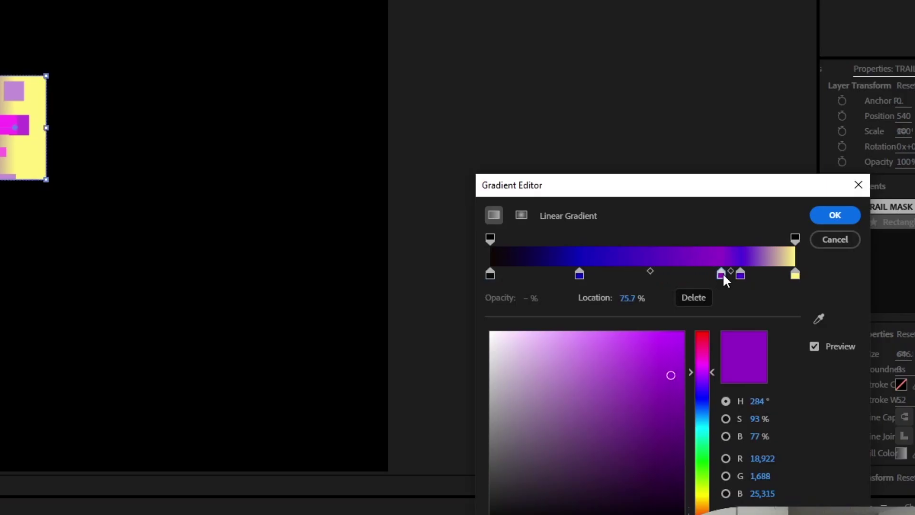
click(803, 285)
drag(741, 275, 674, 282)
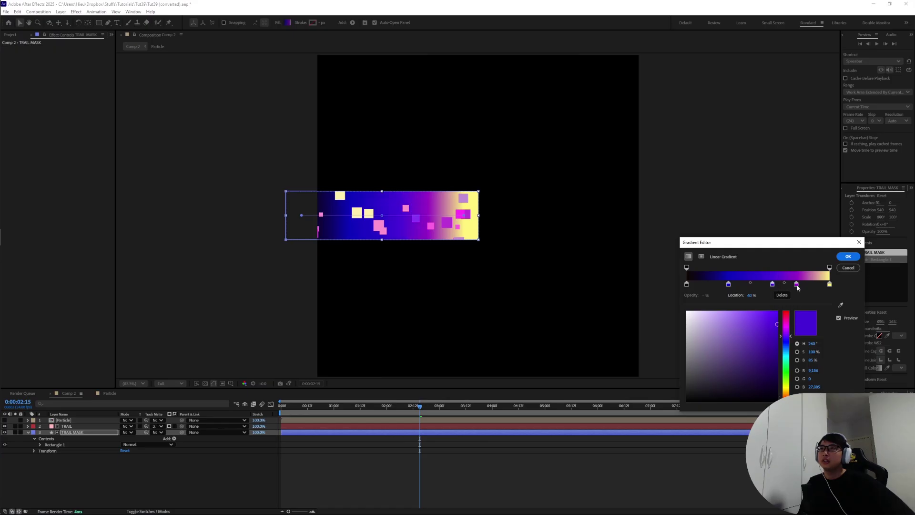
drag(797, 285, 802, 287)
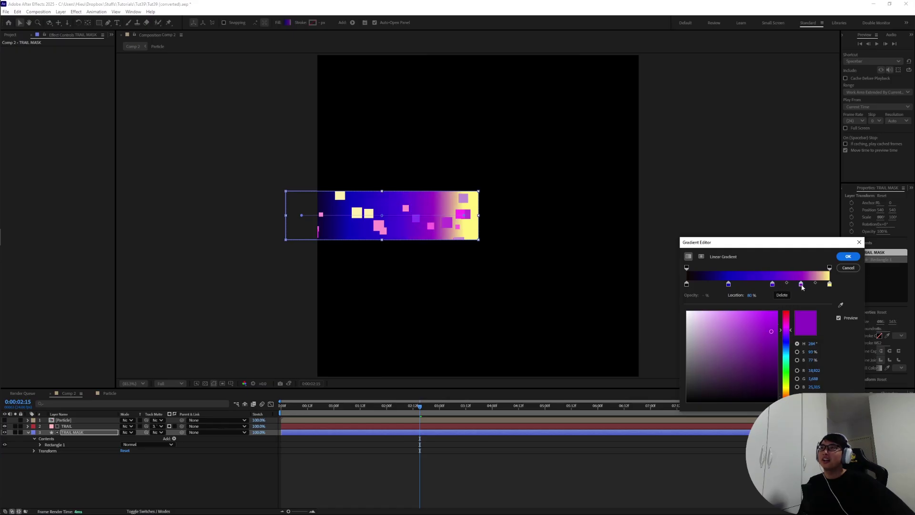
click(773, 286)
key(Return)
Set the TRAIL layer's particle Birth Size to 0.4
click(364, 490)
click(65, 426)
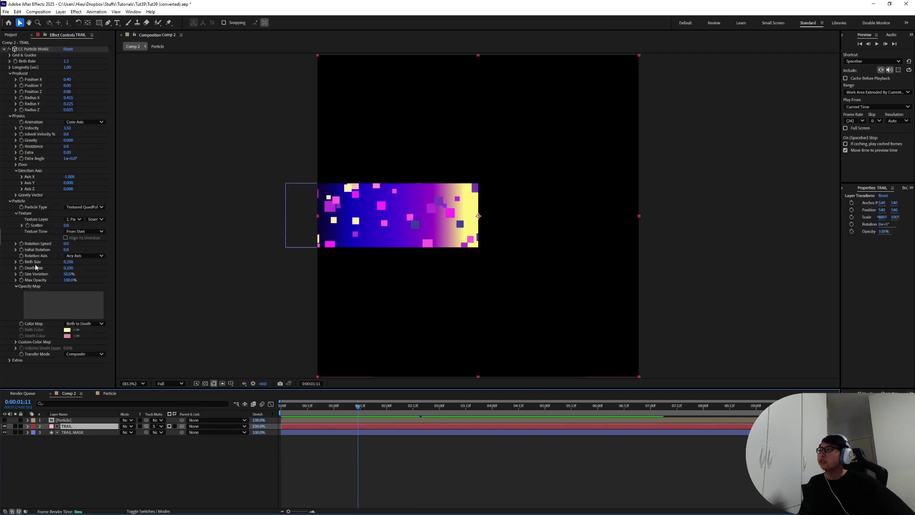
click(47, 269)
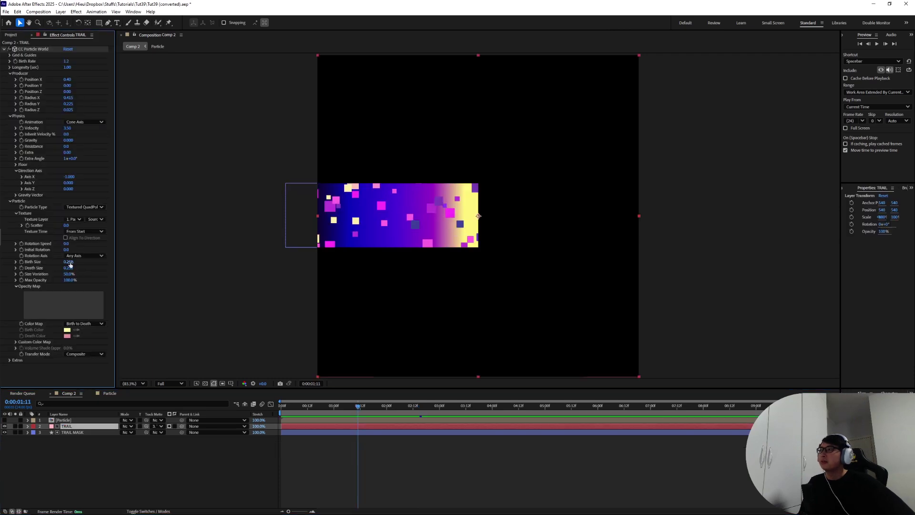
drag(69, 265, 77, 261)
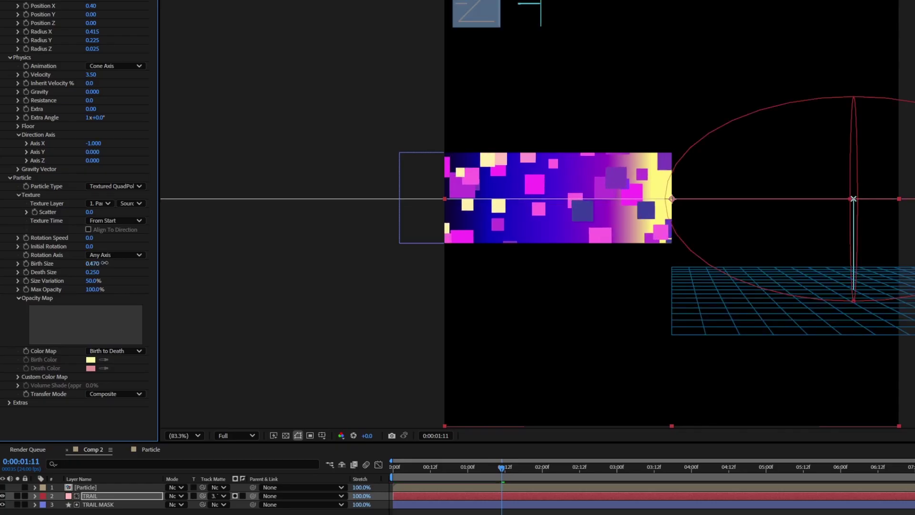
click(102, 263)
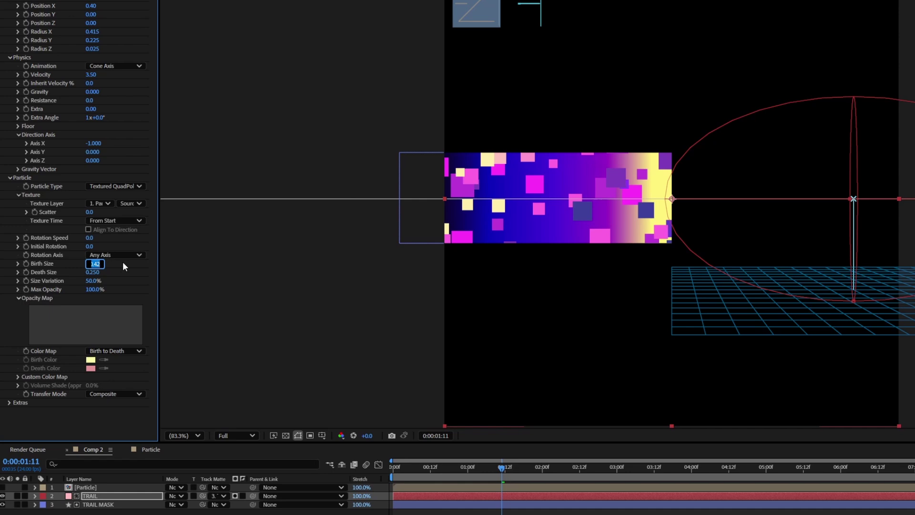
text(0.4)
key(Return)
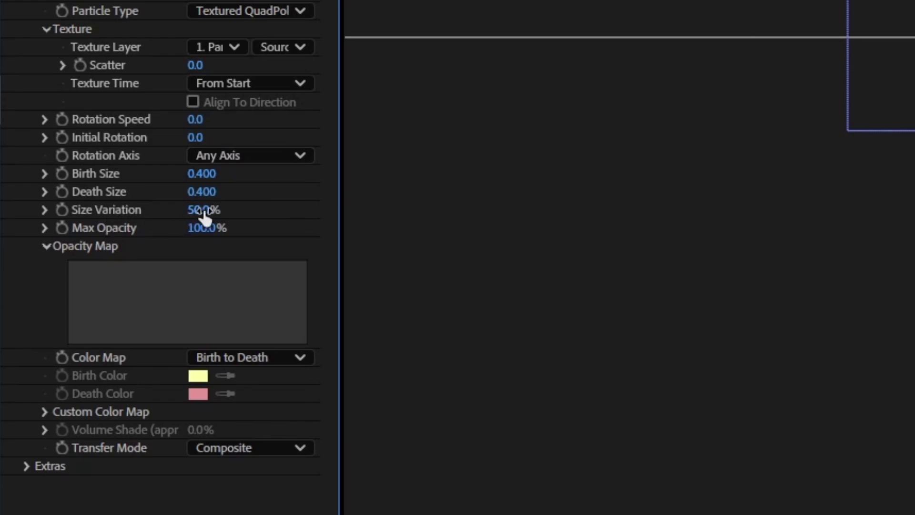
Set the TRAIL particles' Size Variation to 77% and both Birth Size and Death Size to 0.3, and preview the animation
drag(204, 212, 258, 160)
click(68, 261)
text(0.3)
key(Return)
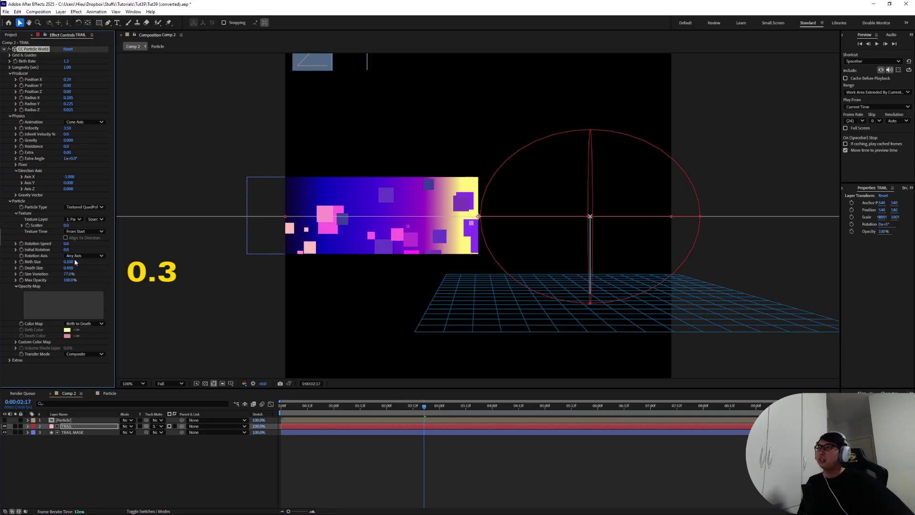
click(69, 268)
text(0.3)
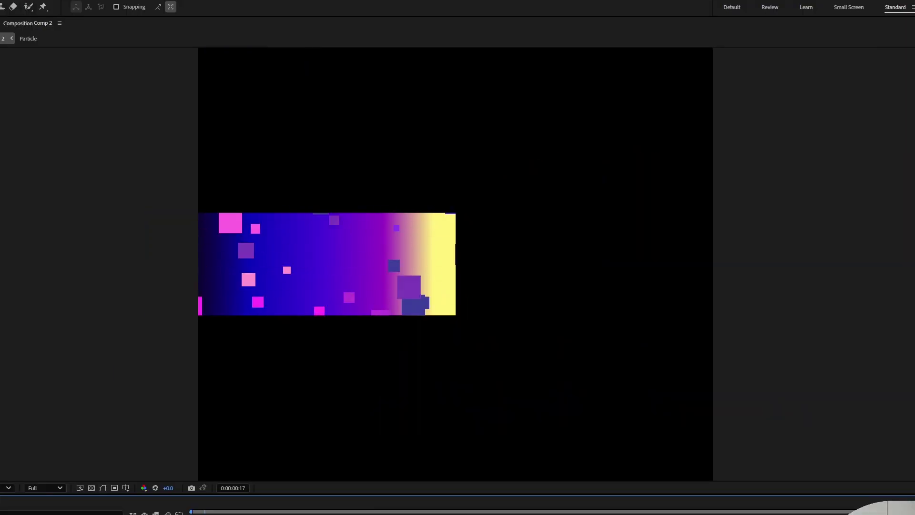
key(space)
click(100, 428)
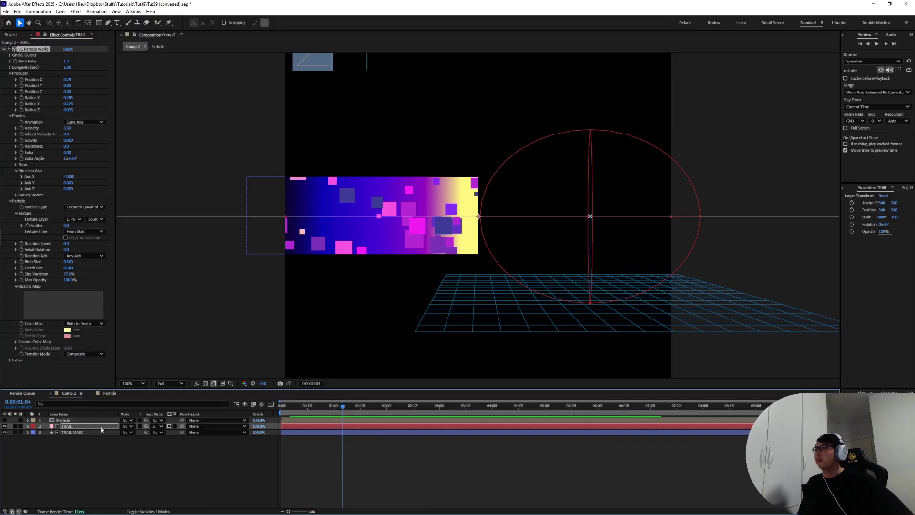
Apply the Echo effect to the TRAIL layer and set its Echo Operator to Maximum, checking it at 0:00:02:06
drag(343, 407, 400, 414)
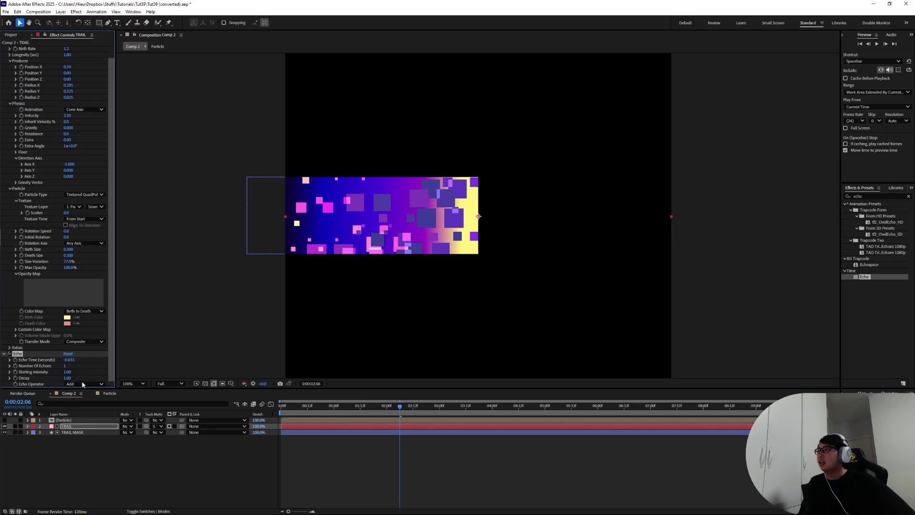
click(188, 337)
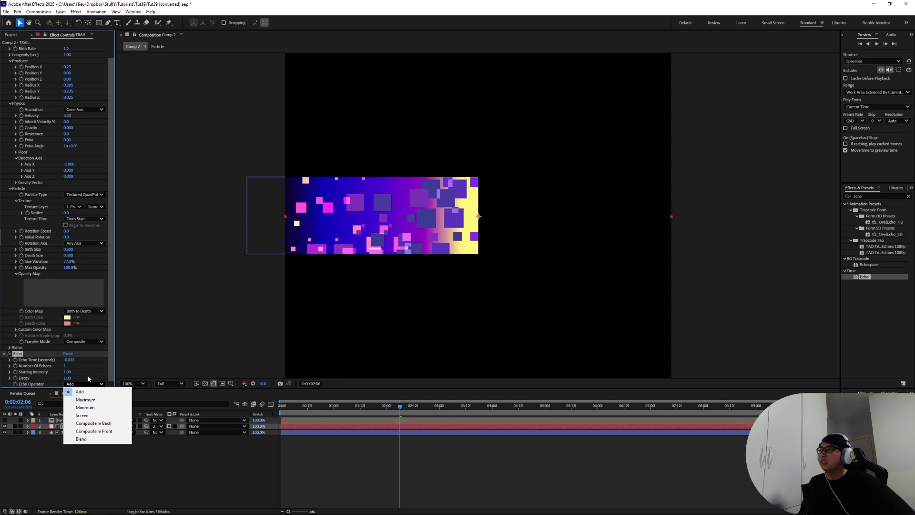
click(71, 387)
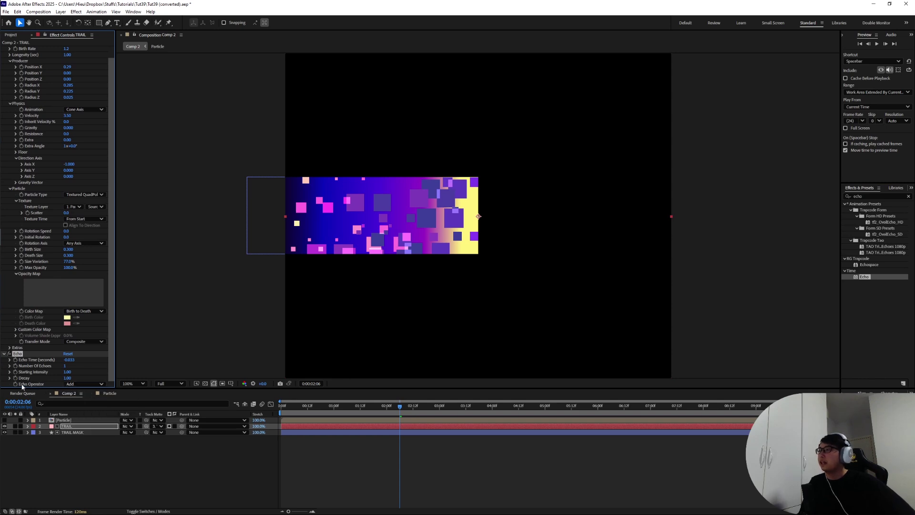
click(72, 387)
click(85, 401)
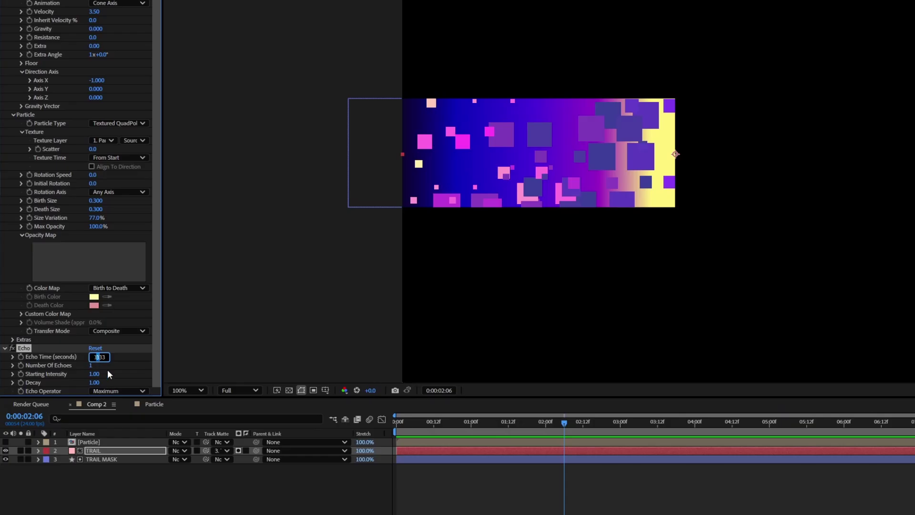
Set the Echo effect's Echo Time to -0.003 seconds and its Number Of Echoes to 35
key(Return)
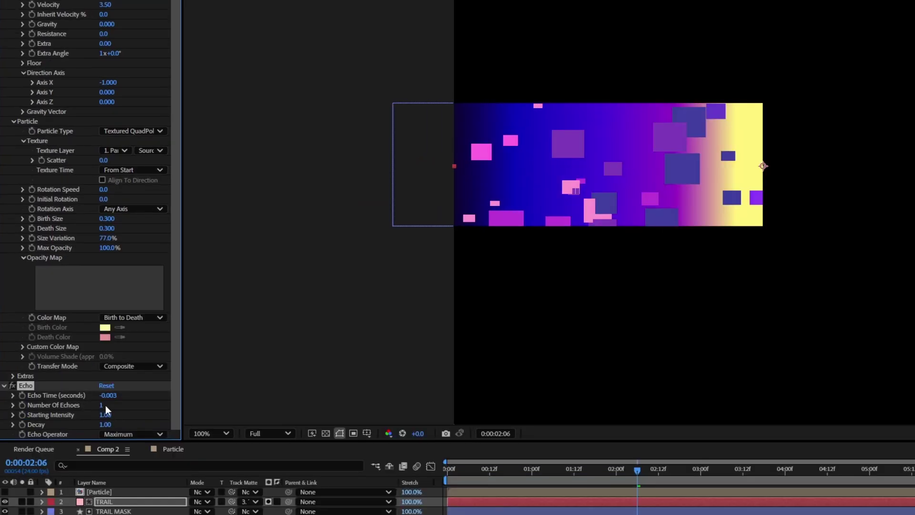
drag(104, 405, 109, 406)
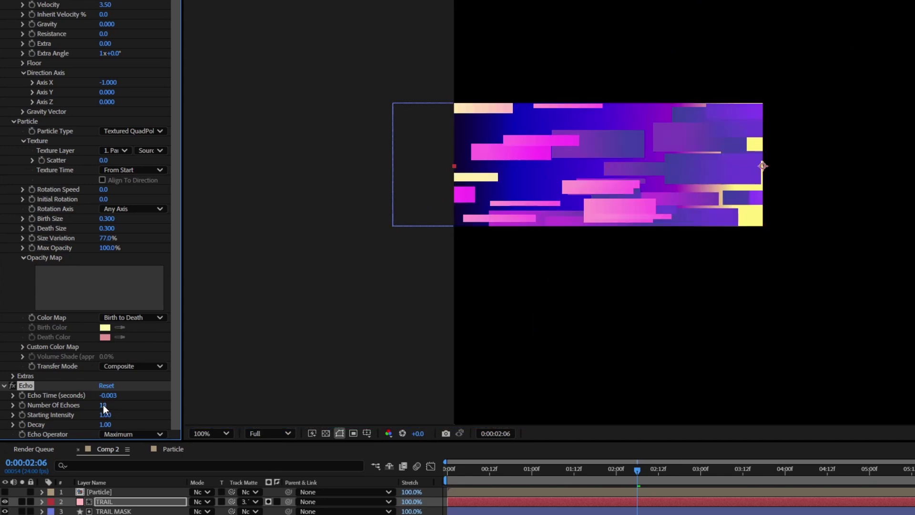
click(103, 404)
text(35)
key(Return)
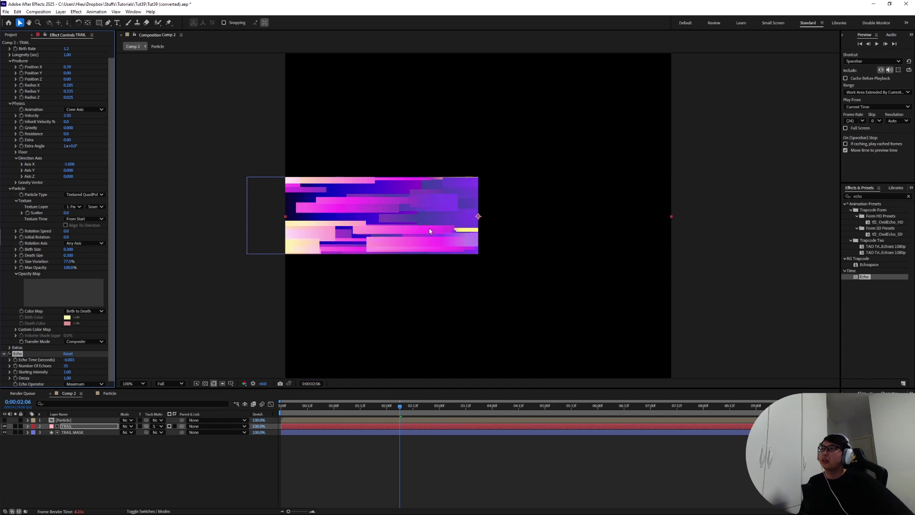
Set the Echo effect's Decay to 0.95 on the TRAIL layer and preview the streaks from 0:00:00:00
key(period)
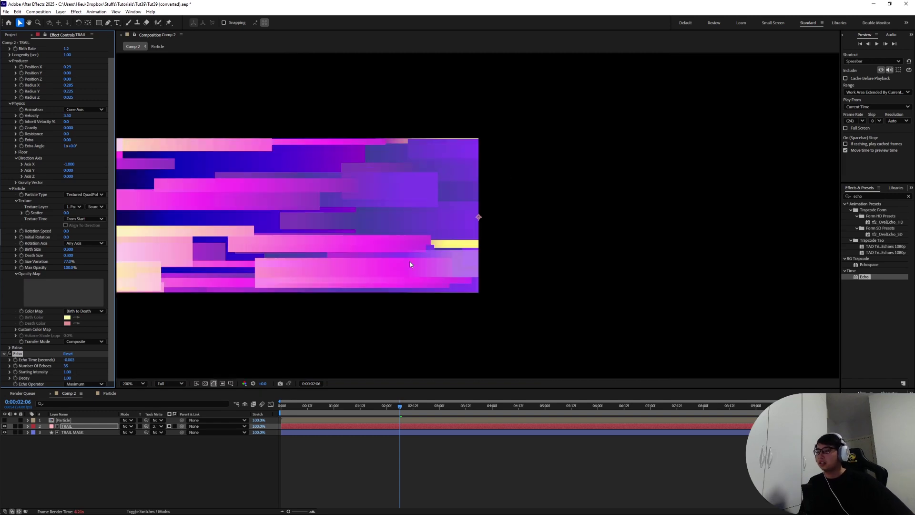
key(h)
drag(371, 232, 457, 241)
key(v)
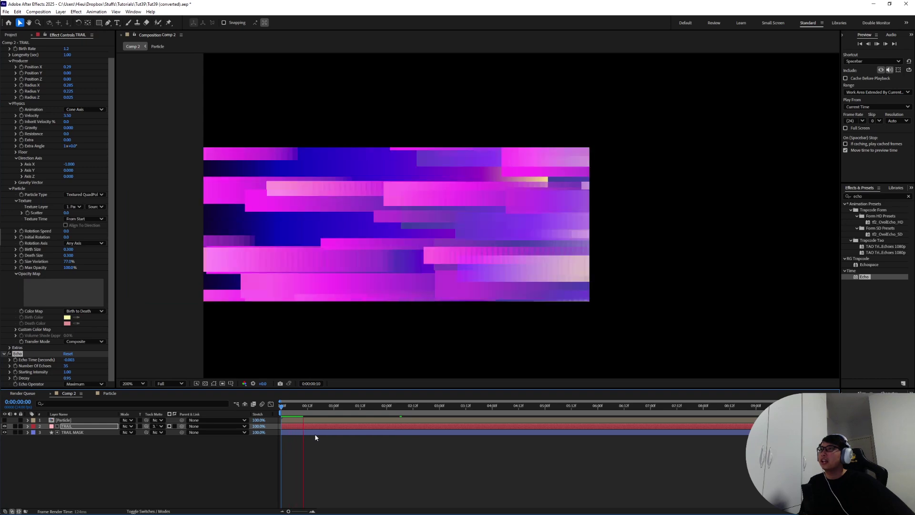
key(space)
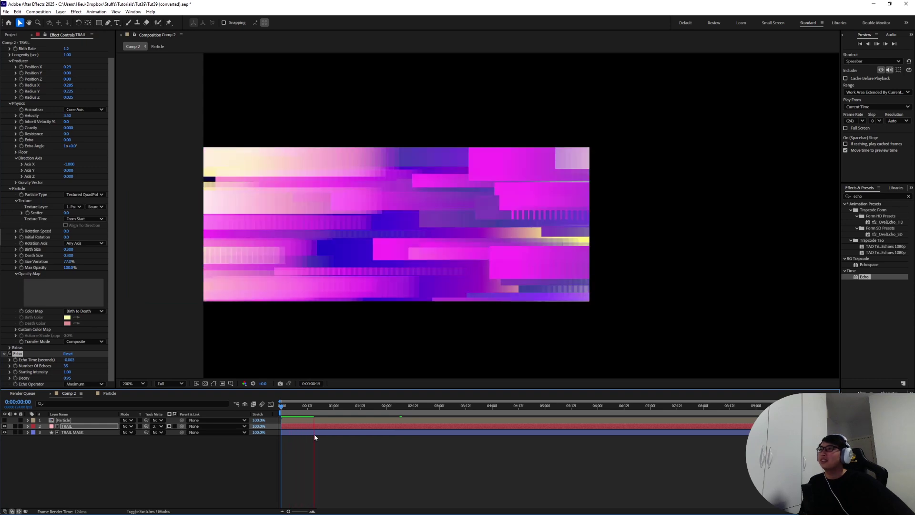
Set the Echo effect's Echo Time to -0.001 seconds and check the streaks' echo steps at 0:00:00:14
key(period)
key(period)
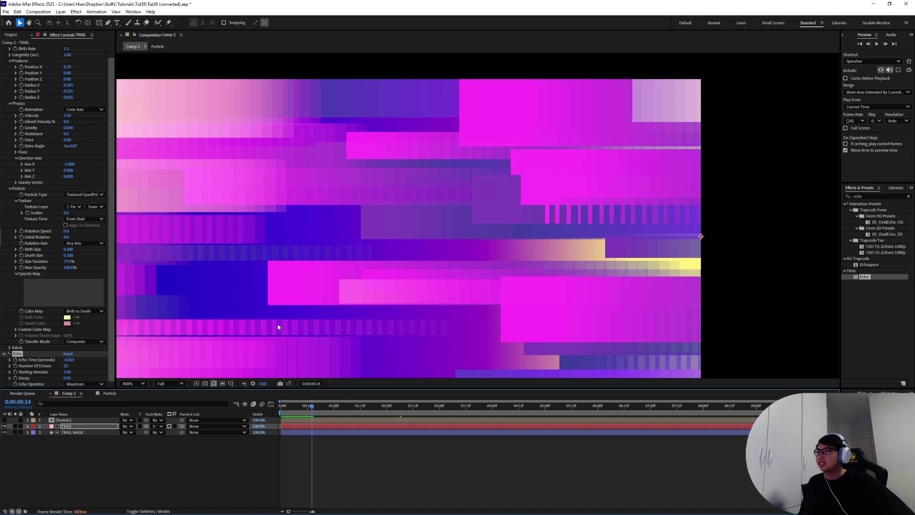
drag(288, 332, 364, 273)
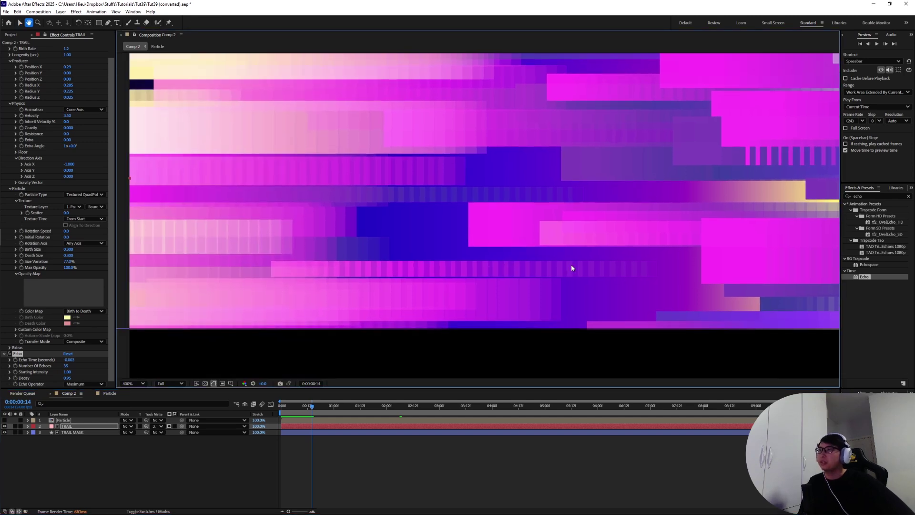
key(v)
click(70, 359)
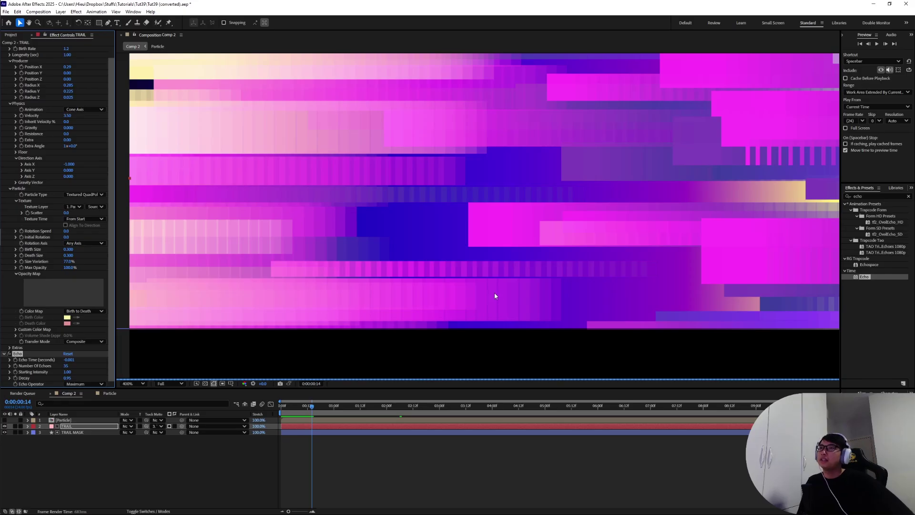
scroll(519, 267, down, 1)
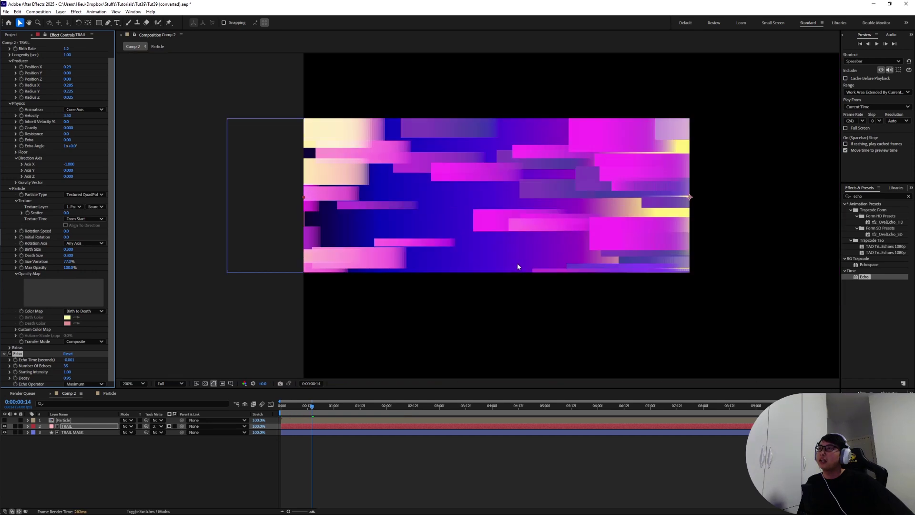
scroll(514, 264, up, 1)
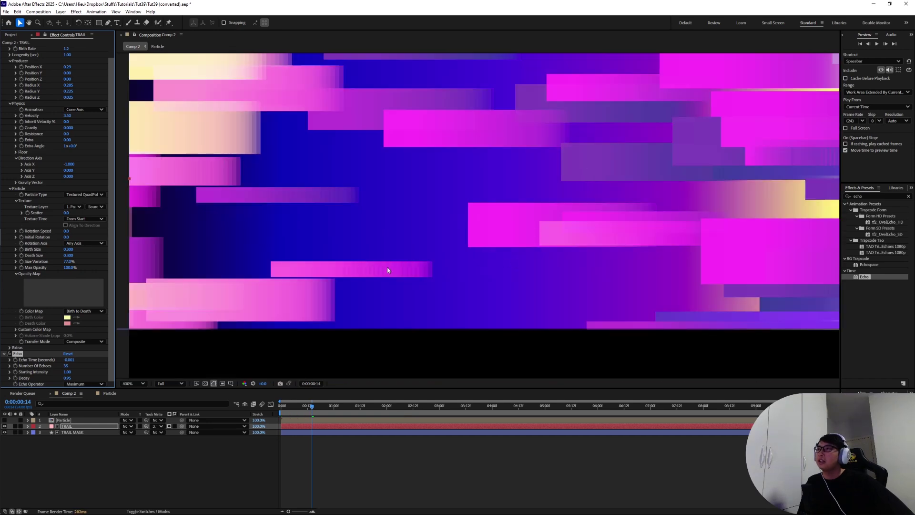
Set the Echo effect's Number Of Echoes to 56 and its Decay to 0.97, and preview the animation
drag(67, 367, 73, 365)
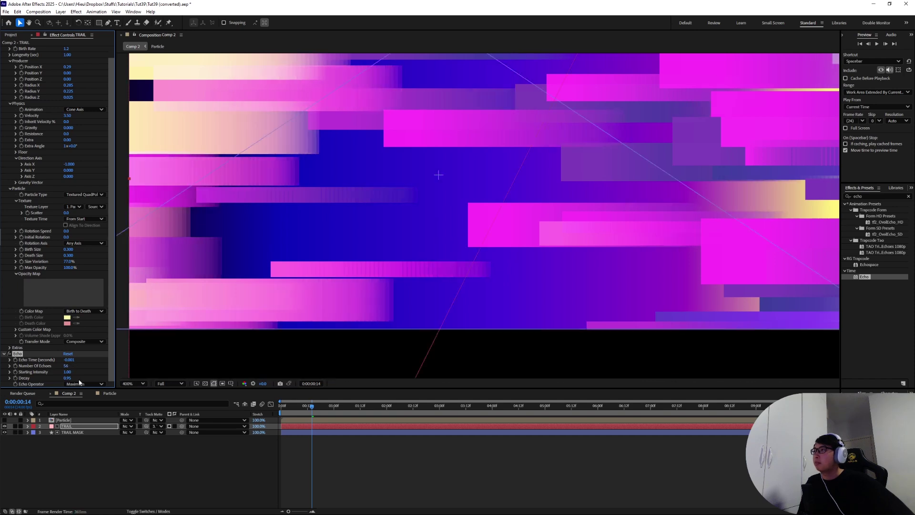
drag(70, 379, 71, 379)
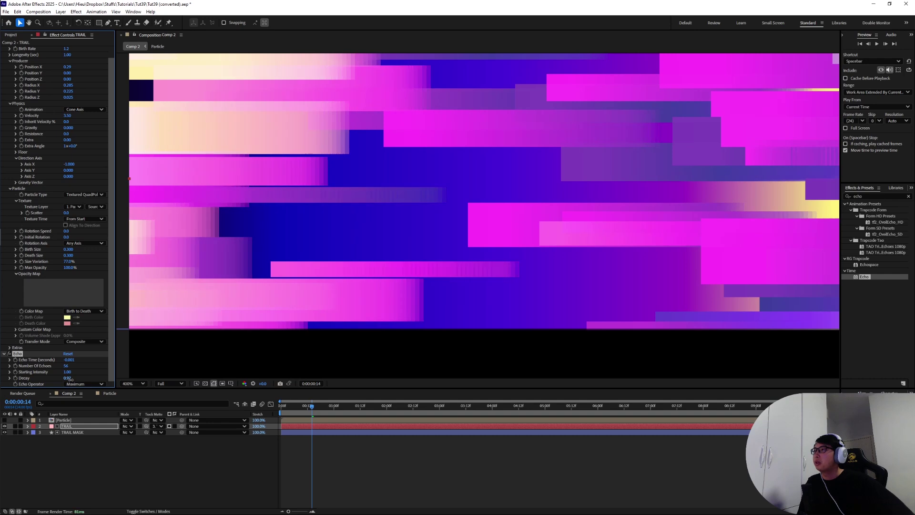
scroll(363, 302, down, 3)
scroll(363, 302, up, 2)
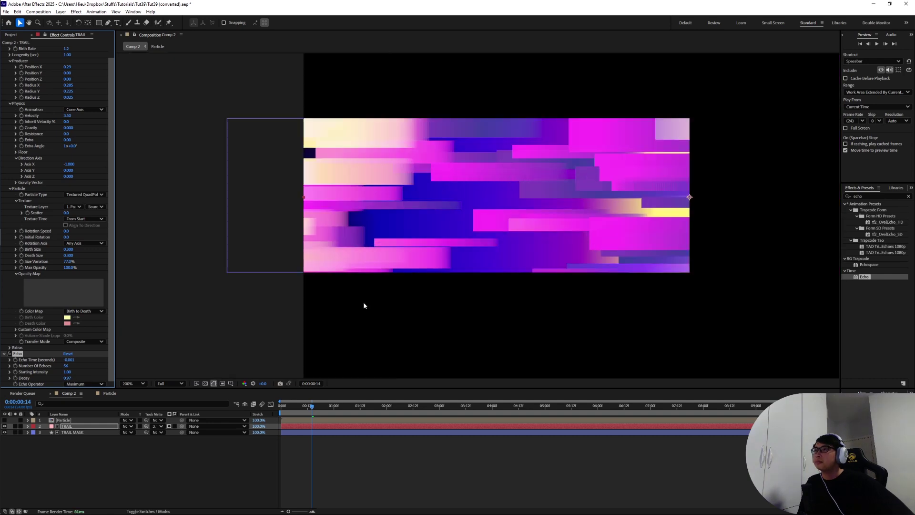
click(281, 406)
key(space)
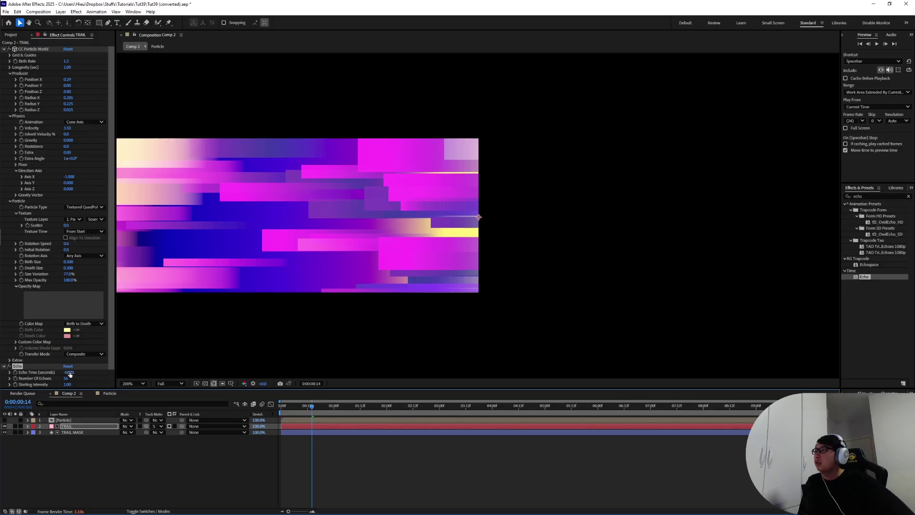
Set the Echo effect's Echo Time to -0.002 seconds and its Number Of Echoes to 39, and preview the animation
click(71, 372)
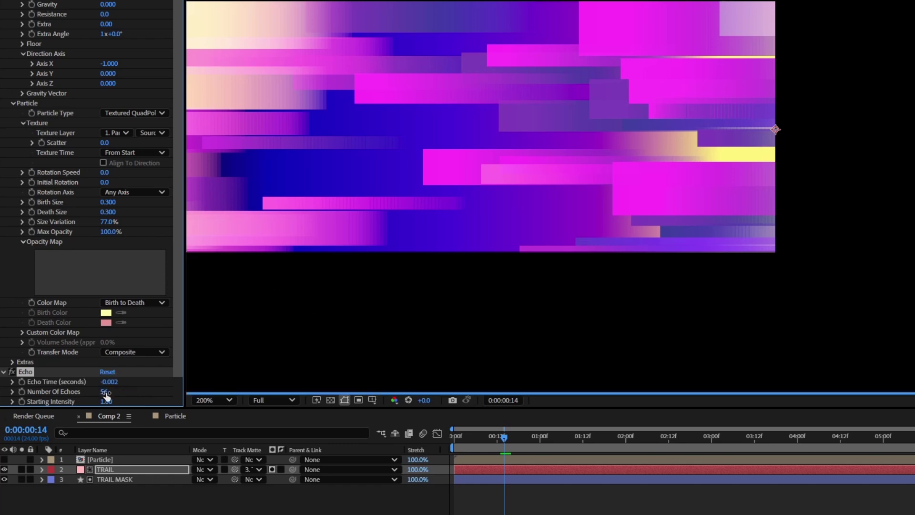
drag(105, 394, 95, 395)
scroll(134, 385, down, 1)
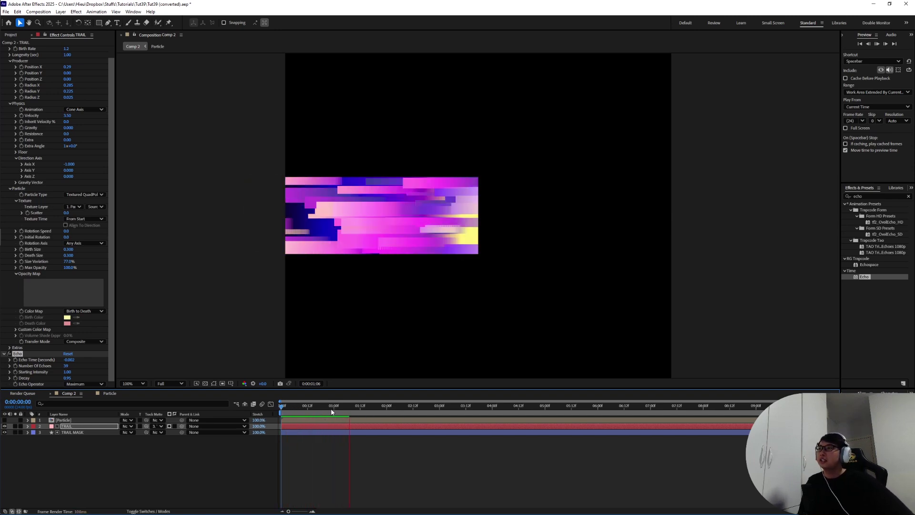
key(space)
scroll(443, 220, up, 1)
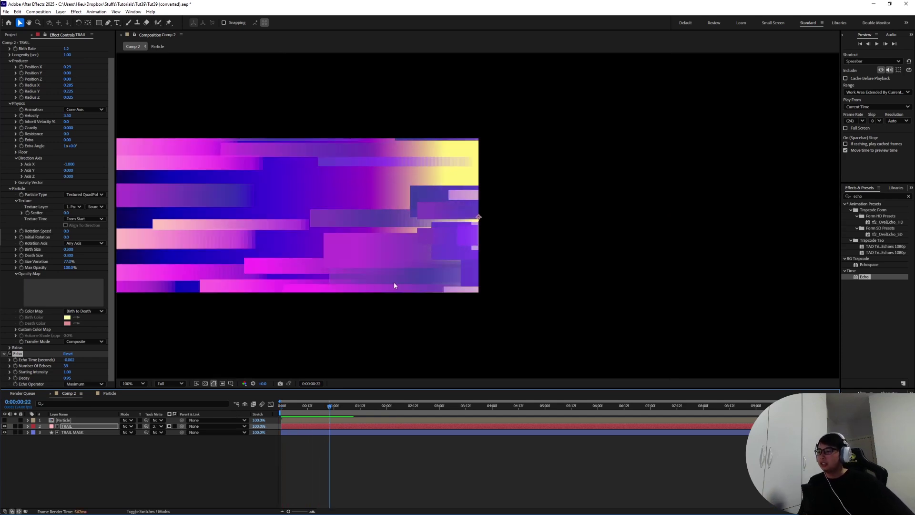
Set the Echo effect's Decay to 0.97 and inspect the streaks up close at 0:00:00:15
drag(385, 226, 457, 243)
scroll(463, 252, up, 1)
drag(448, 278, 447, 253)
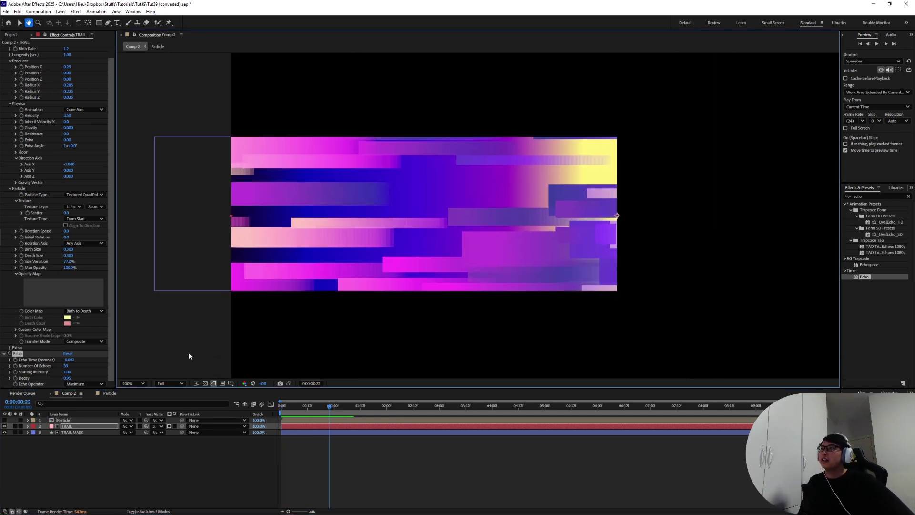
scroll(373, 270, down, 1)
scroll(396, 257, up, 1)
drag(370, 238, 385, 244)
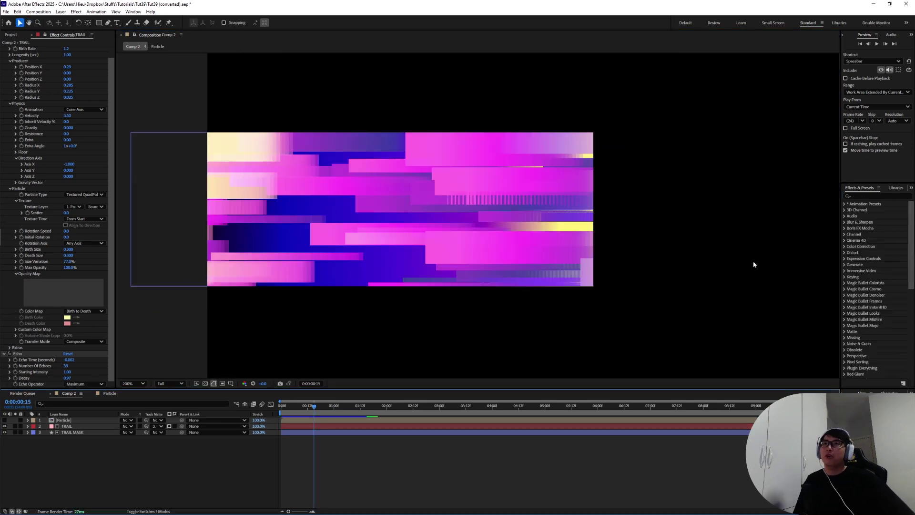
Apply Directional Blur to the TRAIL layer with a Direction of 90° and a Blur Length of 5.2
scroll(484, 221, up, 1)
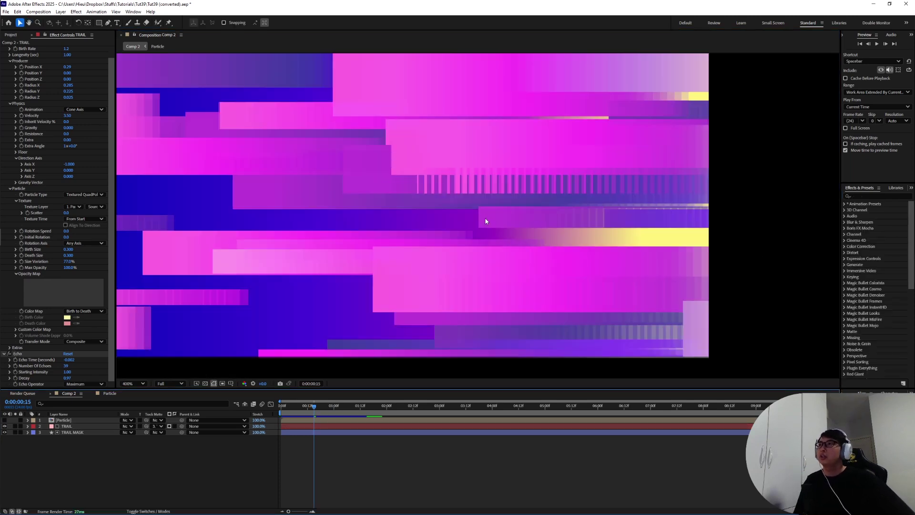
click(134, 383)
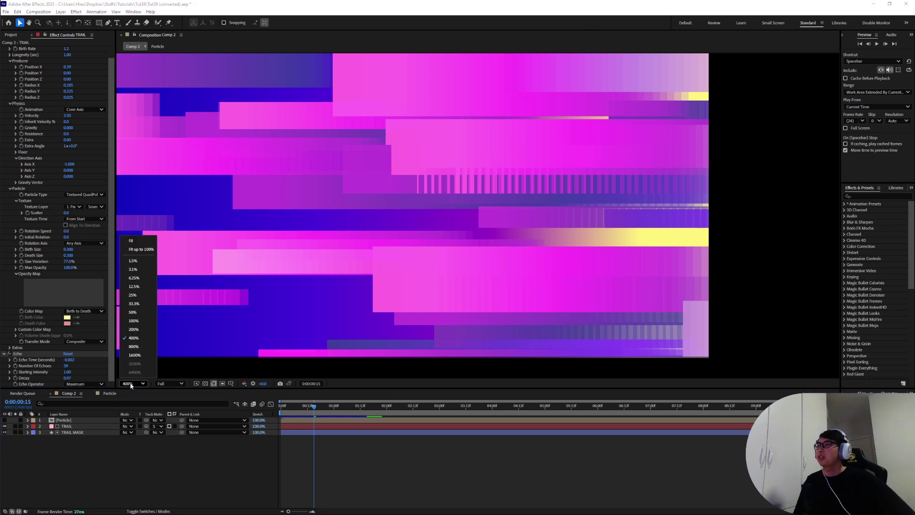
click(139, 329)
scroll(426, 251, up, 2)
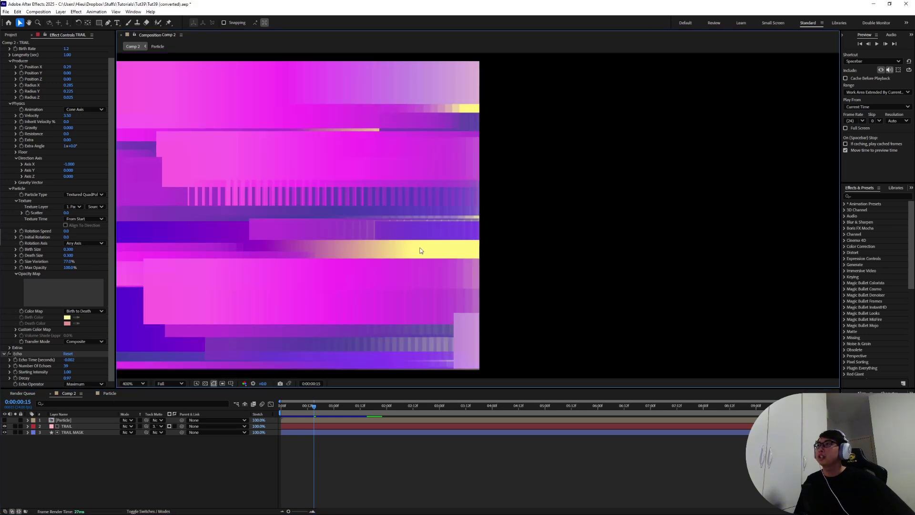
scroll(408, 242, down, 1)
drag(371, 216, 493, 226)
click(813, 241)
text(direc)
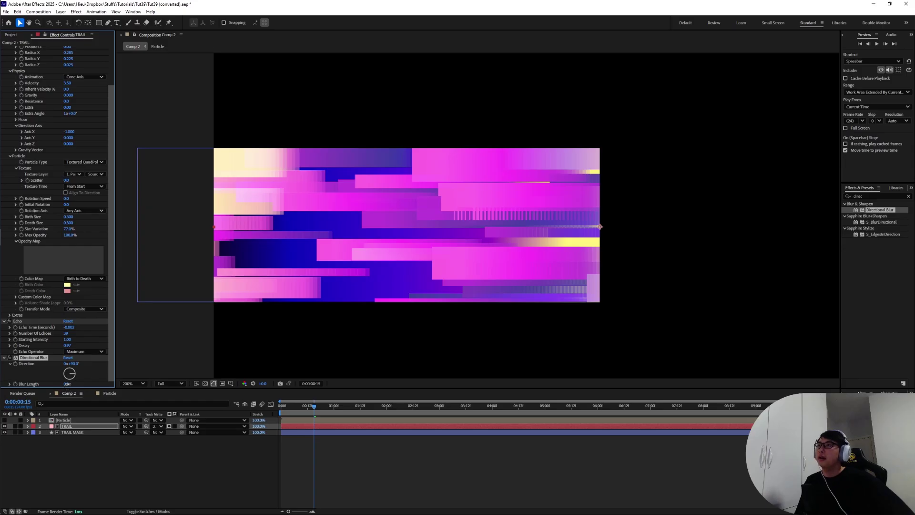
drag(67, 384, 76, 384)
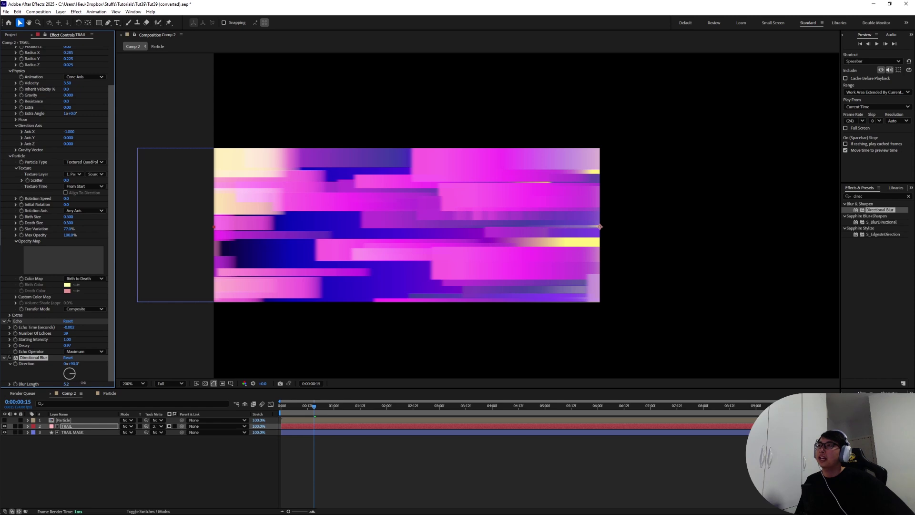
Apply Levels to the TRAIL layer, switch its Channel to Alpha, and set Alpha Input White to 11141.1
scroll(323, 202, up, 2)
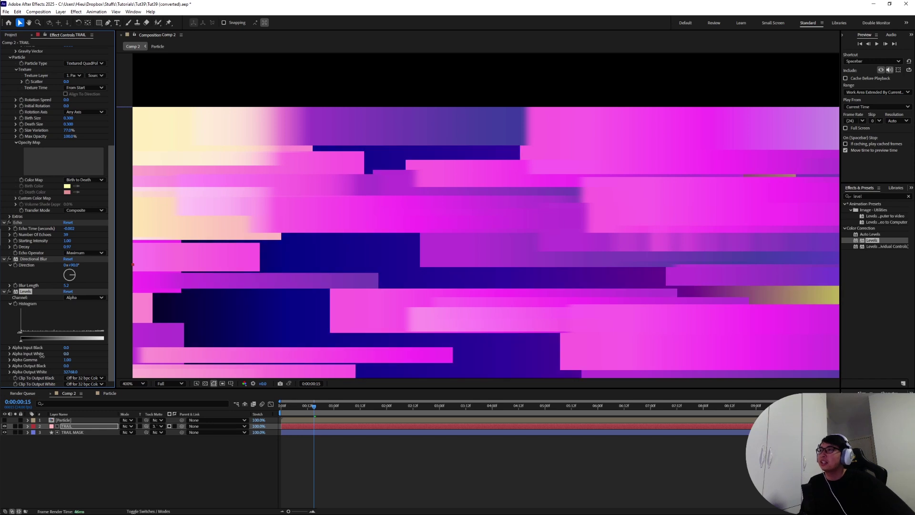
scroll(504, 233, up, 1)
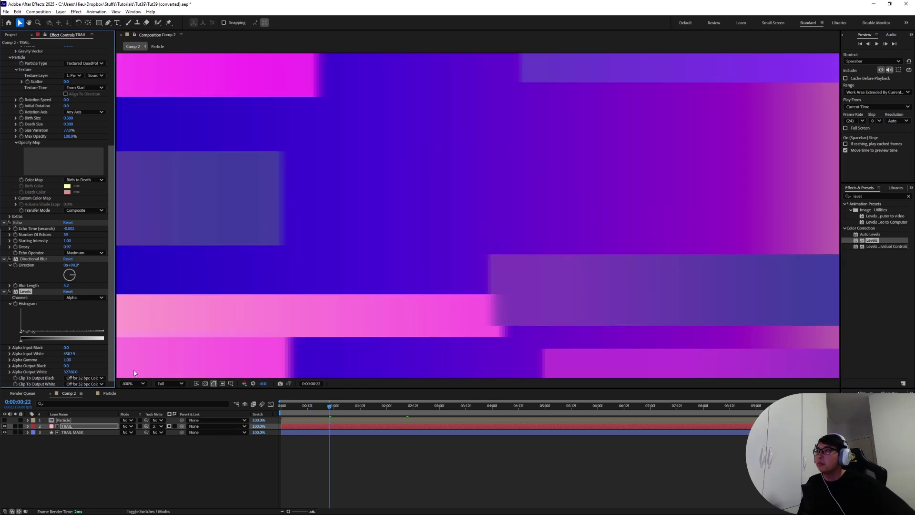
drag(70, 353, 79, 353)
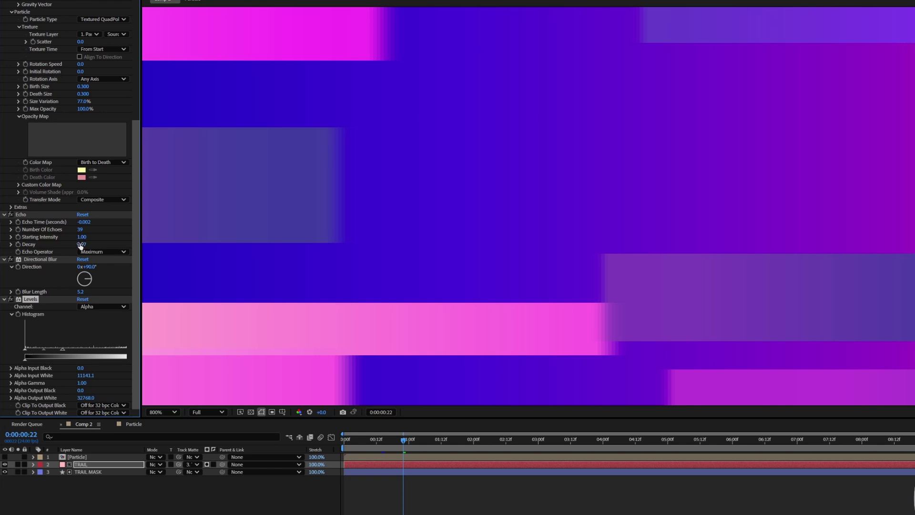
Set the Echo Decay to 0.91 and fine-tune Levels to Alpha Input White 5242.9 and Alpha Gamma 0.28
drag(80, 245, 78, 244)
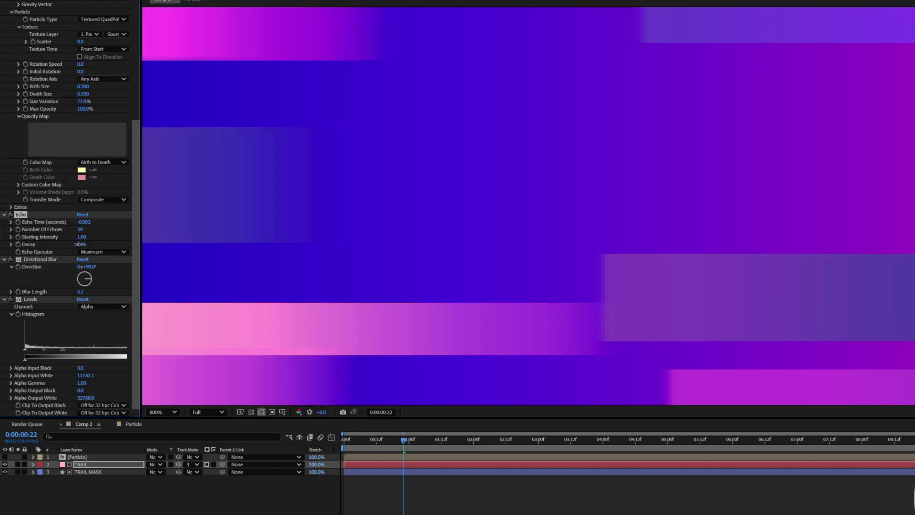
click(152, 411)
click(173, 252)
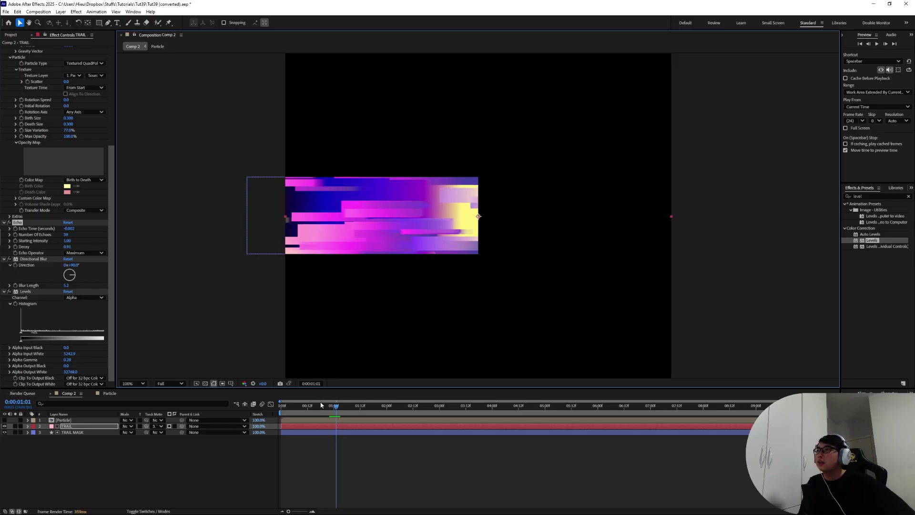
Preview the blurred TRAIL animation repeatedly from its beginning and review the layer's stacked effect settings
click(303, 405)
scroll(389, 267, up, 1)
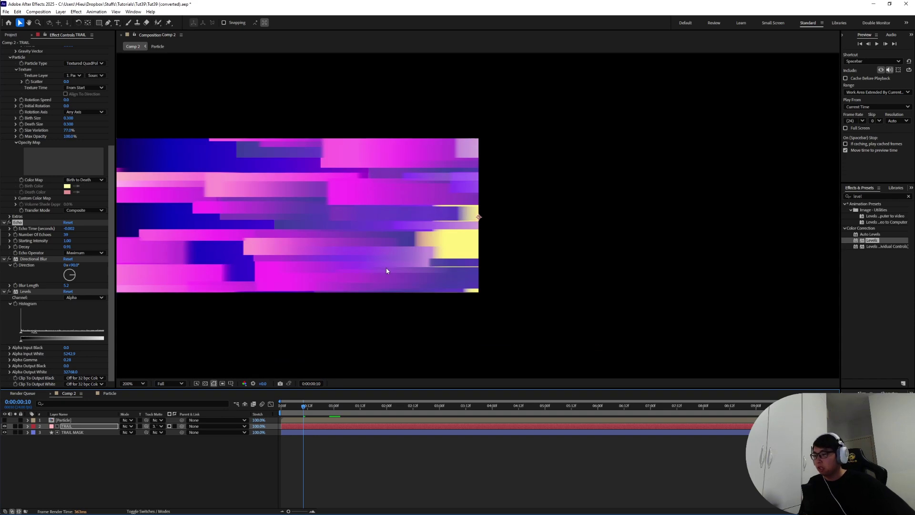
drag(353, 213, 501, 250)
click(281, 406)
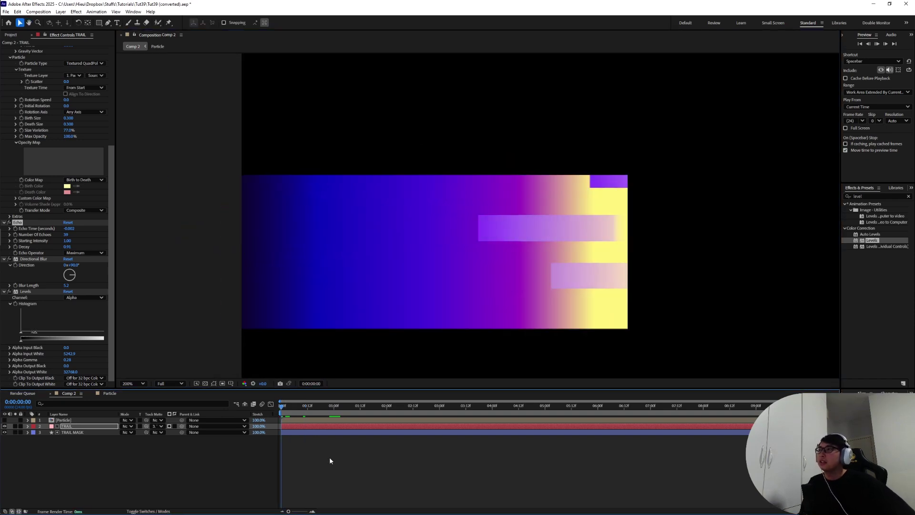
key(space)
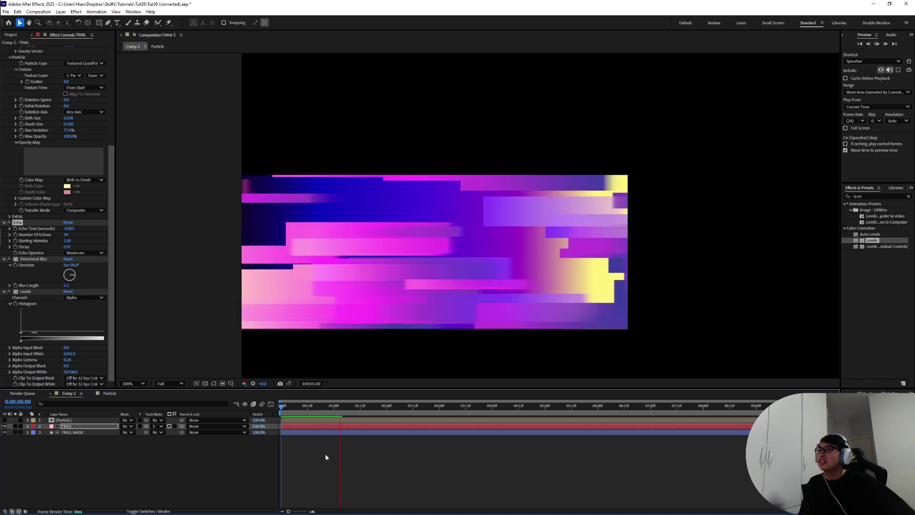
key(space)
drag(331, 408, 290, 409)
key(space)
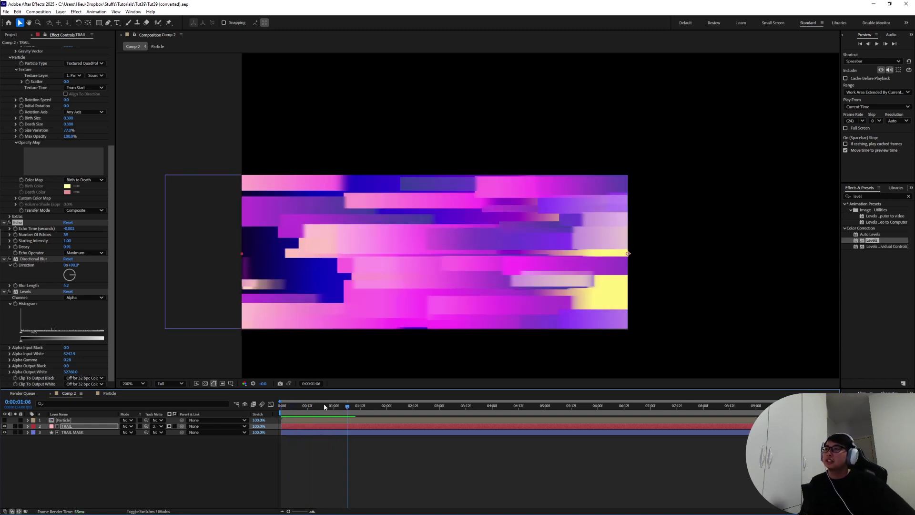
click(290, 406)
key(space)
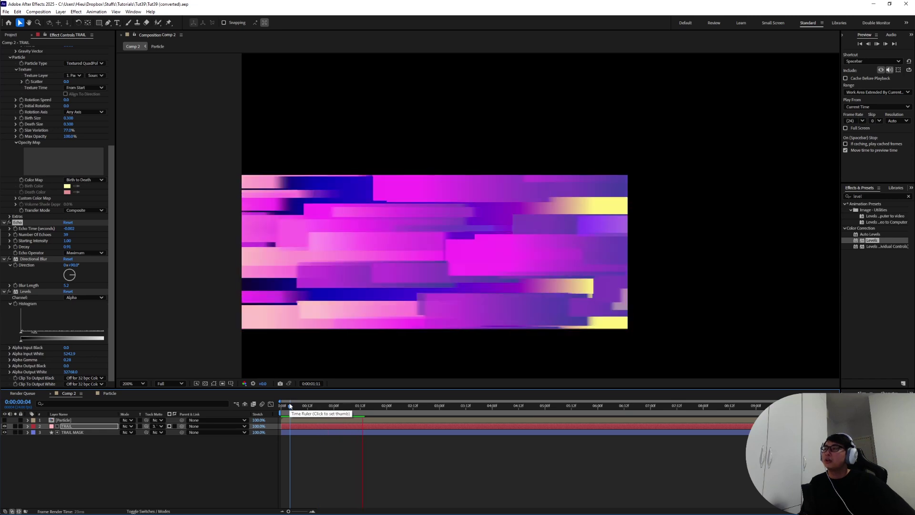
key(space)
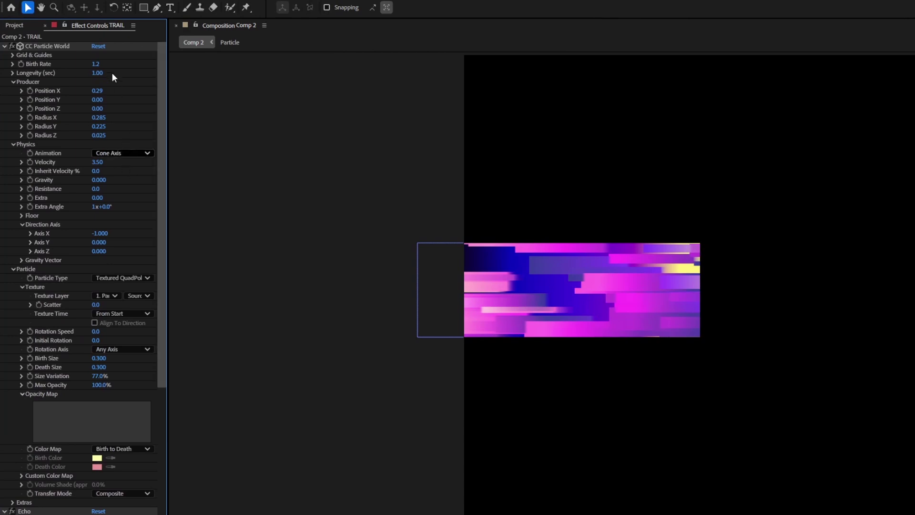
drag(159, 246, 163, 477)
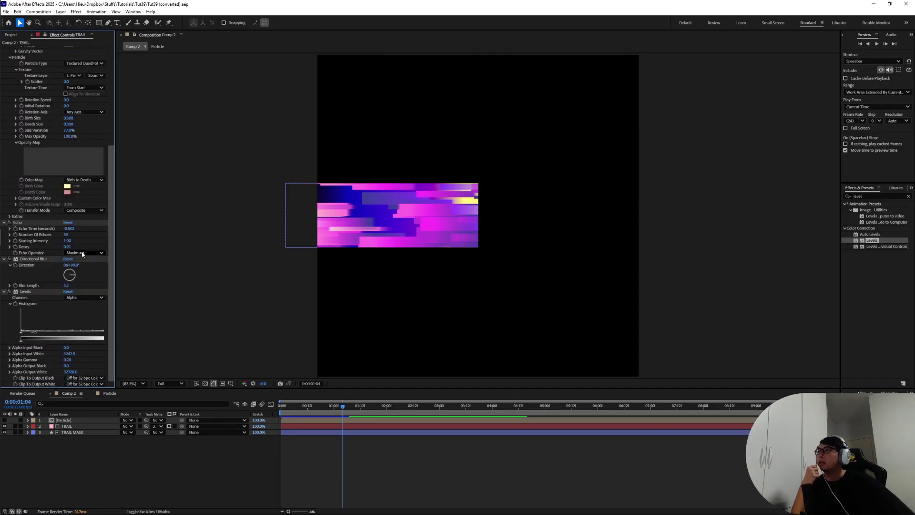